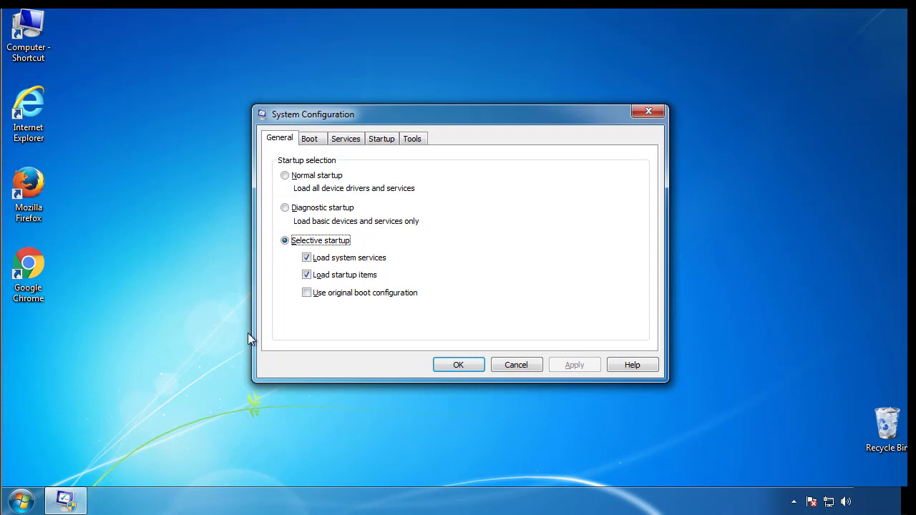
Step: Enable Safe boot with the Minimal option, restart the computer into safe mode and dismiss the help window
{"action": "left_click", "coordinate": [309, 141]}
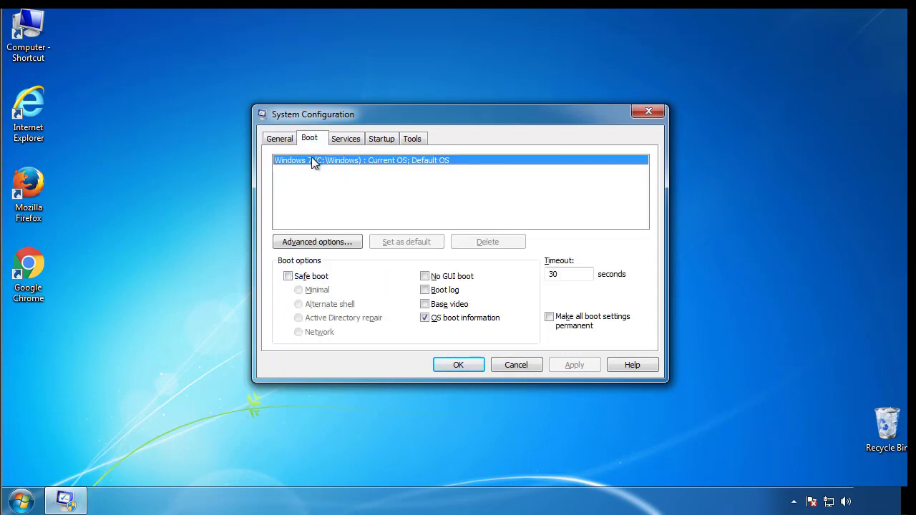
{"action": "left_click", "coordinate": [288, 277]}
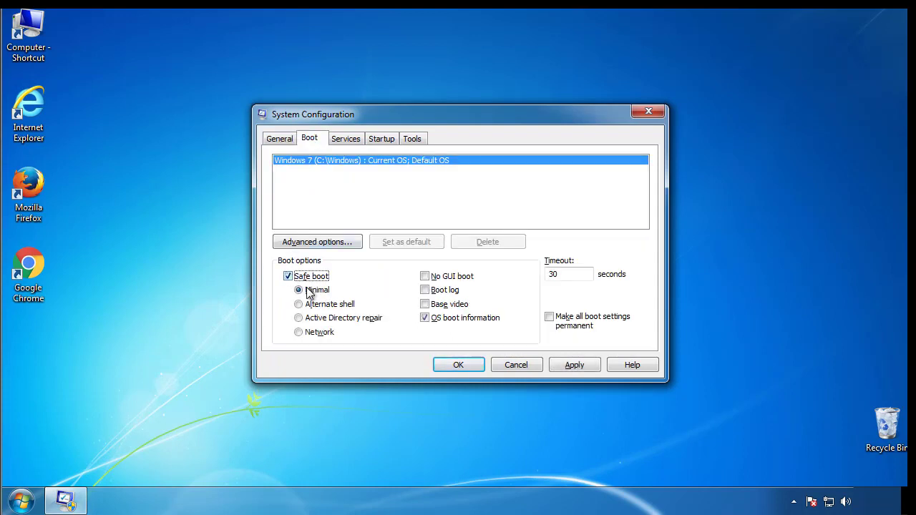
{"action": "left_click", "coordinate": [464, 365]}
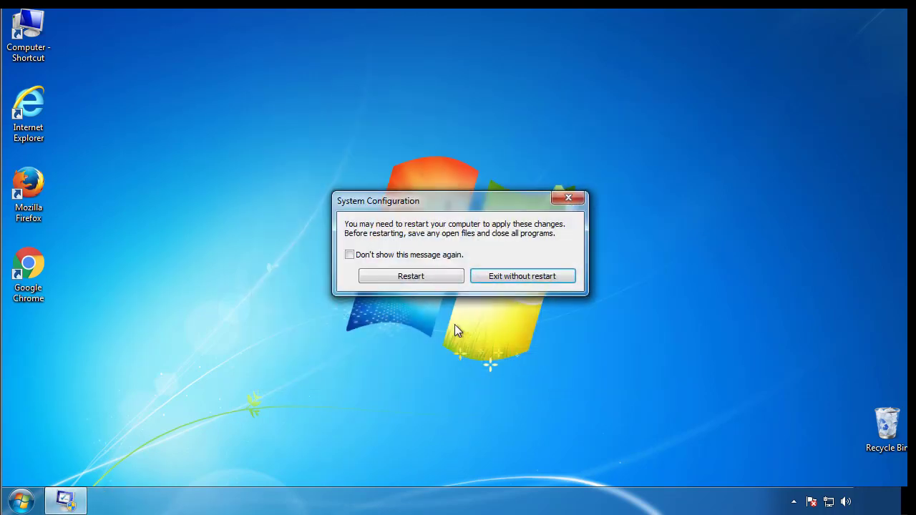
{"action": "left_click", "coordinate": [412, 278]}
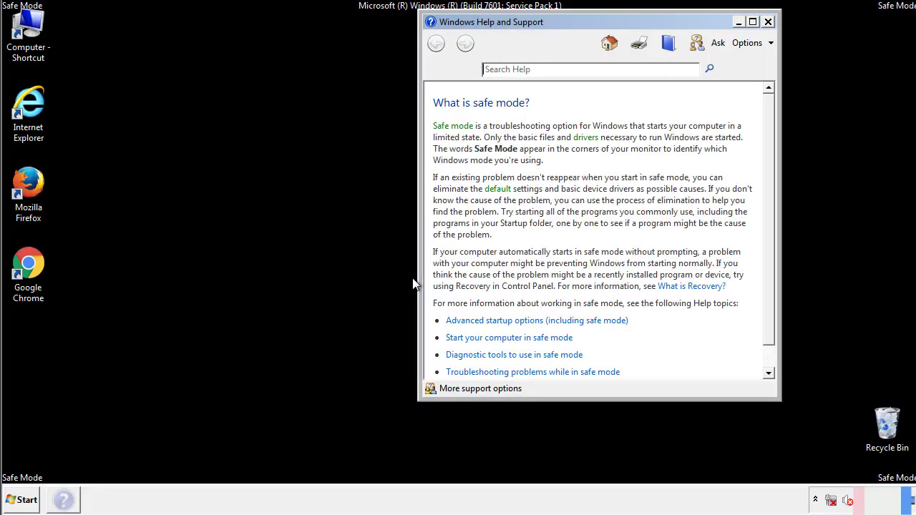
{"action": "left_click", "coordinate": [768, 21]}
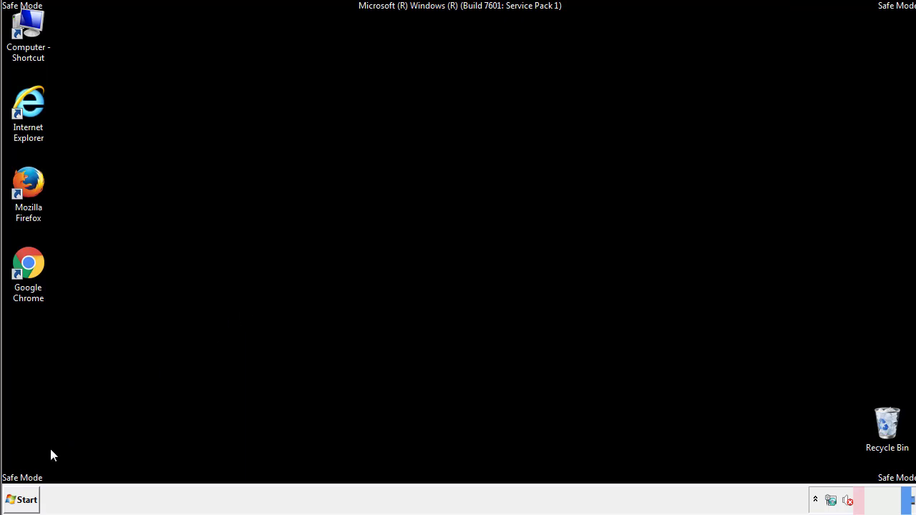
Step: Make sure Folder Options in Control Panel is set to show hidden files, folders, and drives, accept the settings and close Control Panel
{"action": "left_click", "coordinate": [23, 504]}
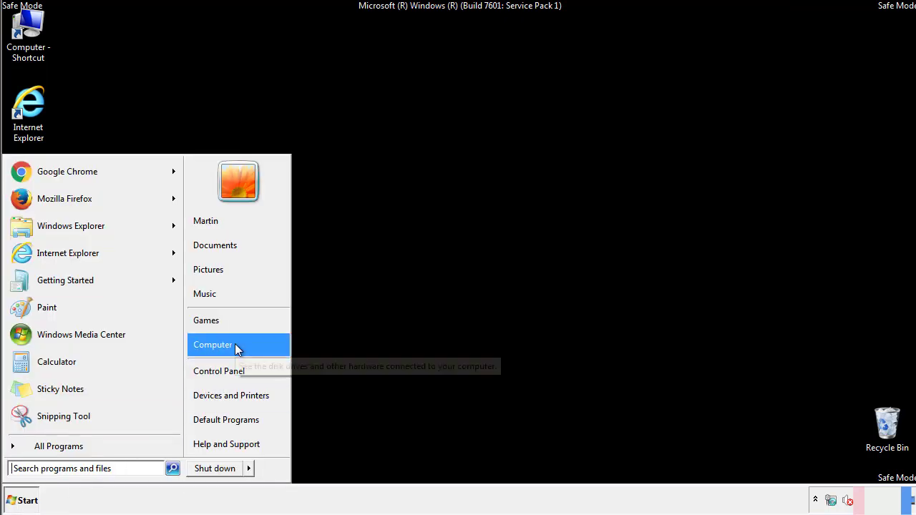
{"action": "left_click", "coordinate": [227, 369]}
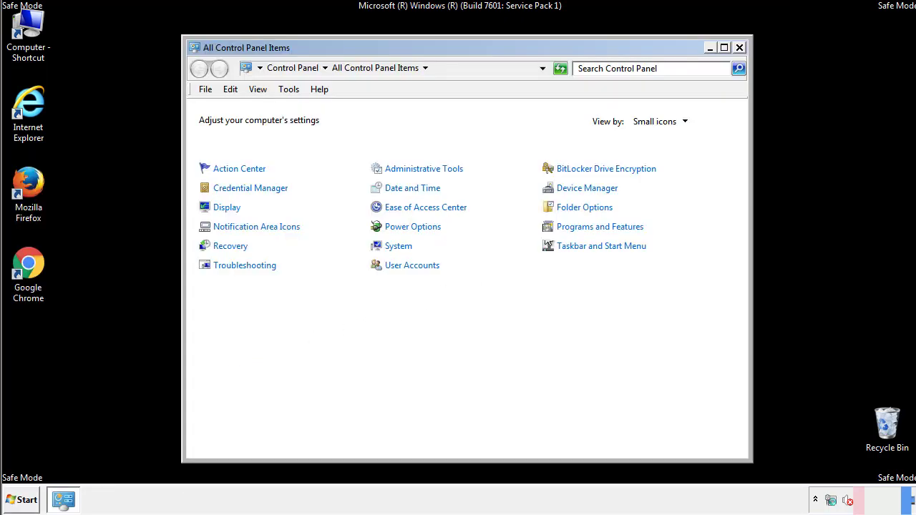
{"action": "left_click", "coordinate": [587, 206]}
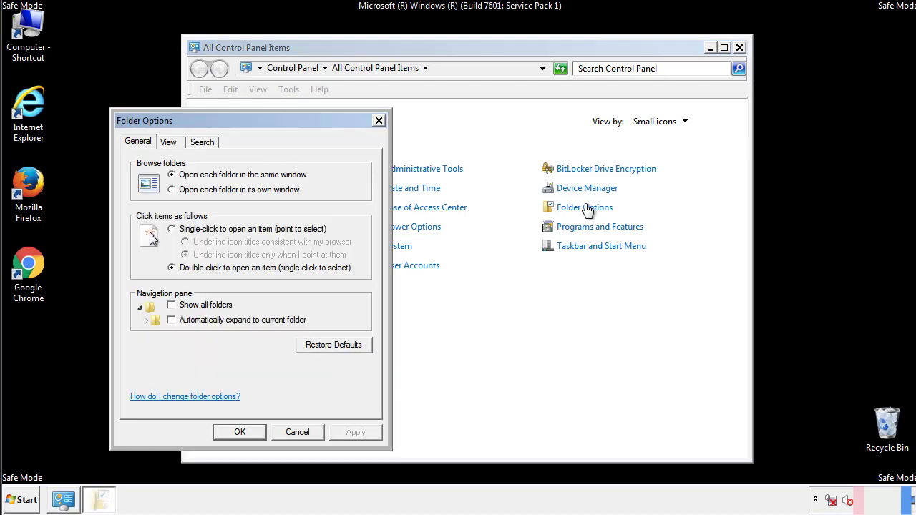
{"action": "left_click", "coordinate": [170, 144]}
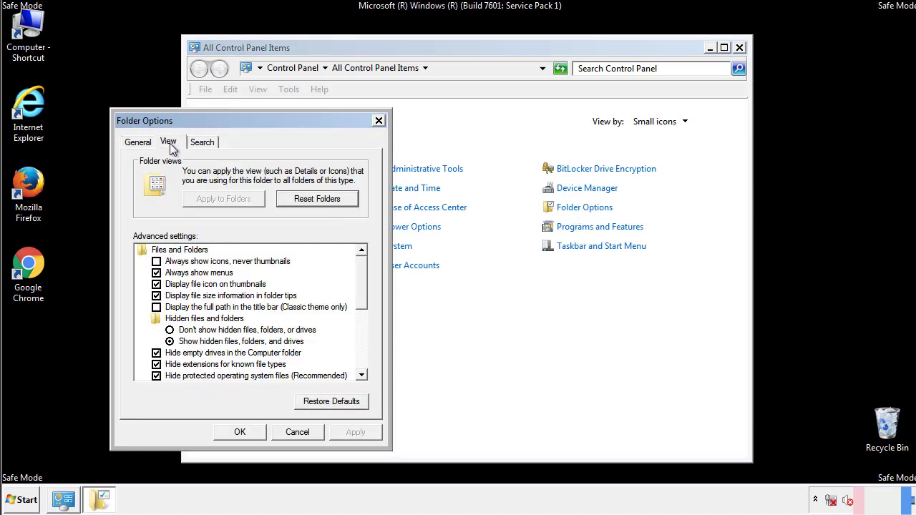
{"action": "left_click", "coordinate": [156, 273]}
{"action": "left_click", "coordinate": [241, 432]}
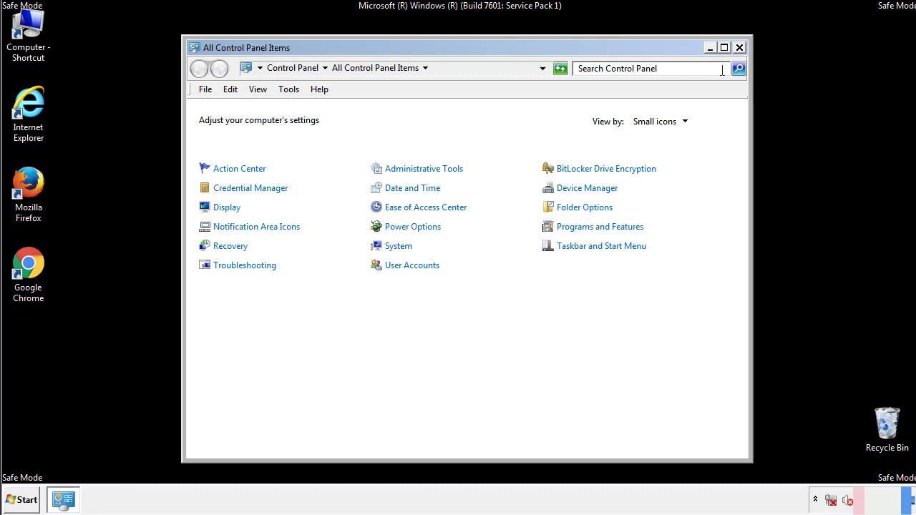
{"action": "left_click", "coordinate": [740, 48]}
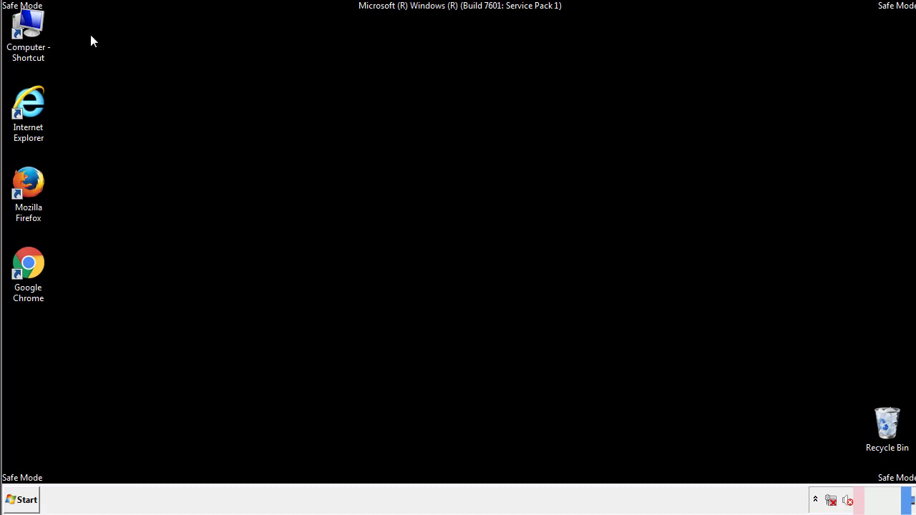
Step: Browse to the folder C:\Windows\System32\drivers\etc in Windows Explorer
{"action": "key", "text": "super+e"}
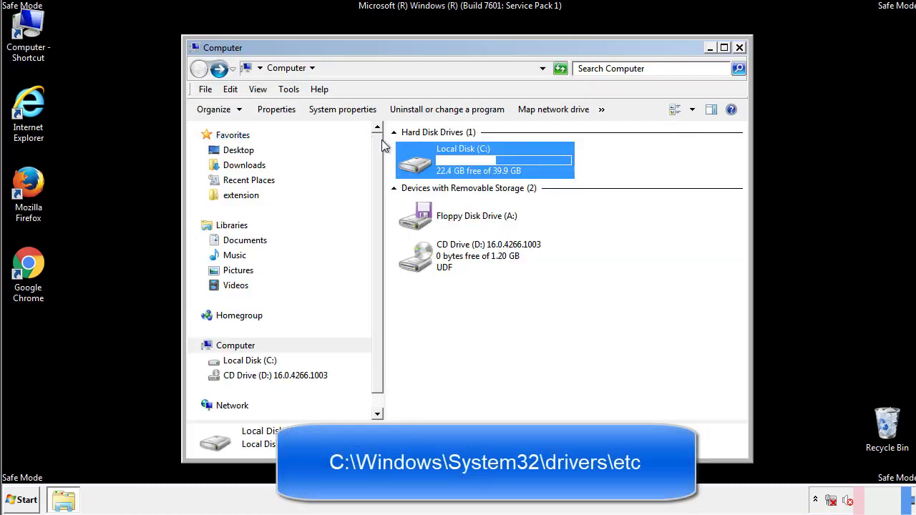
{"action": "double_click", "coordinate": [421, 166]}
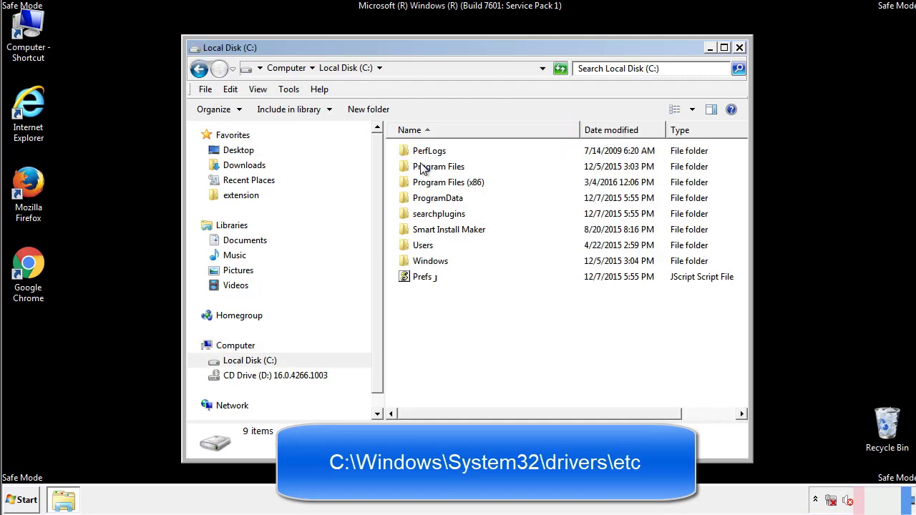
{"action": "double_click", "coordinate": [422, 261]}
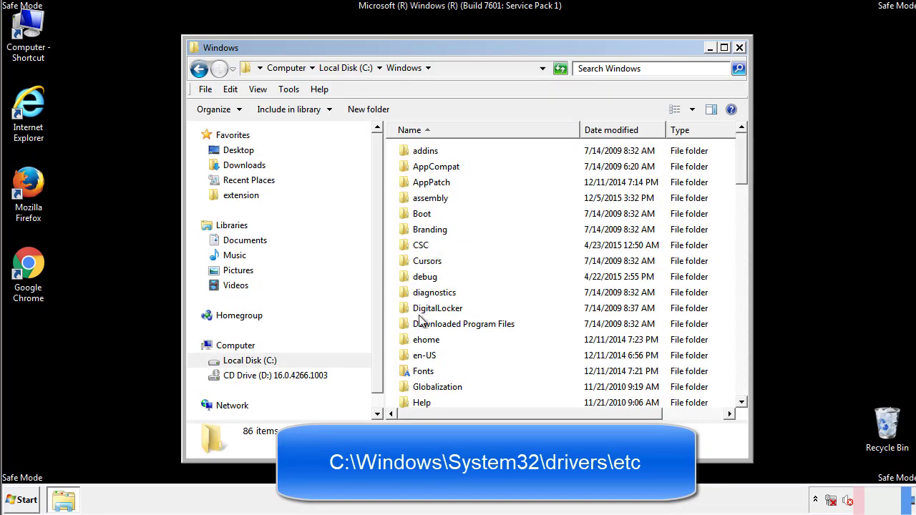
{"action": "scroll", "coordinate": [420, 323], "scroll_direction": "down", "scroll_amount": 4}
{"action": "scroll", "coordinate": [423, 326], "scroll_direction": "down", "scroll_amount": 5}
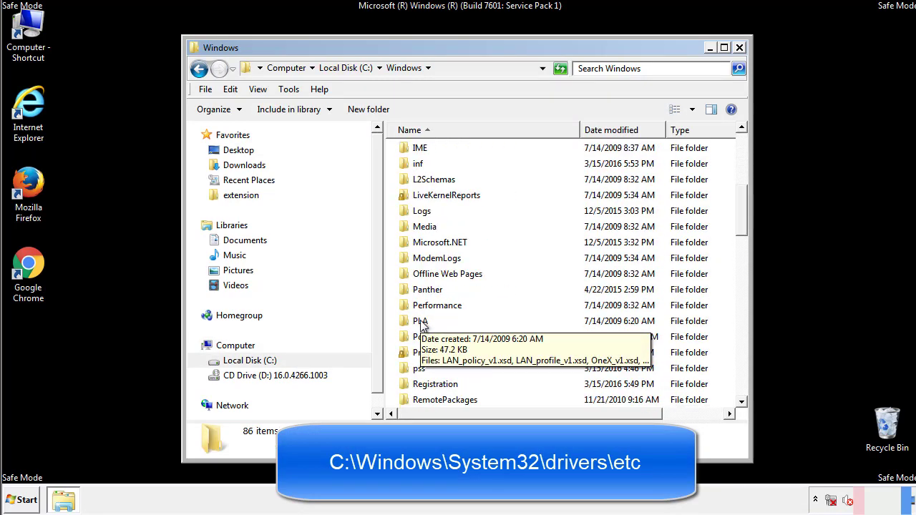
{"action": "scroll", "coordinate": [420, 325], "scroll_direction": "down", "scroll_amount": 2}
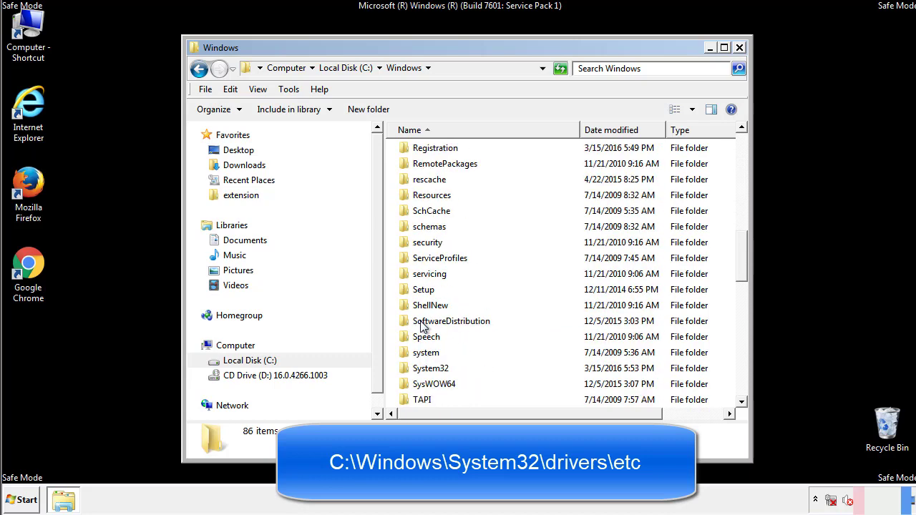
{"action": "double_click", "coordinate": [432, 368]}
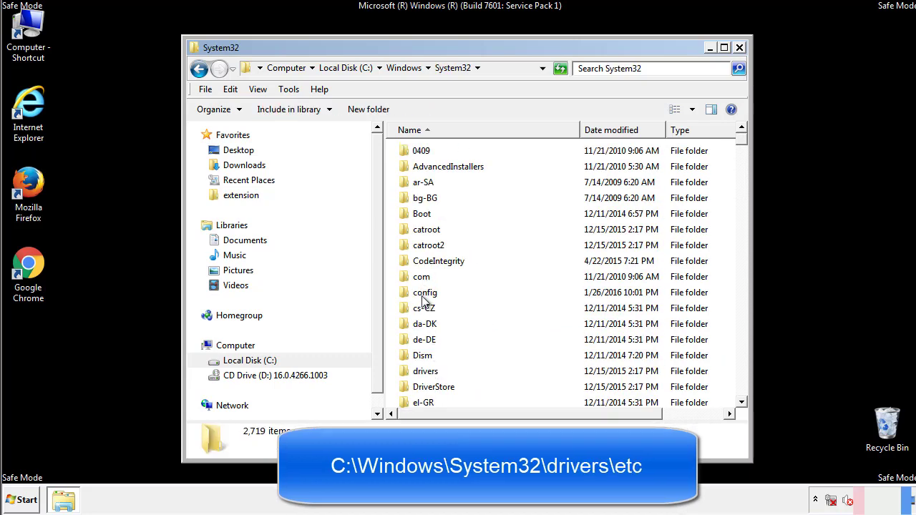
{"action": "left_click", "coordinate": [425, 375]}
{"action": "double_click", "coordinate": [427, 375]}
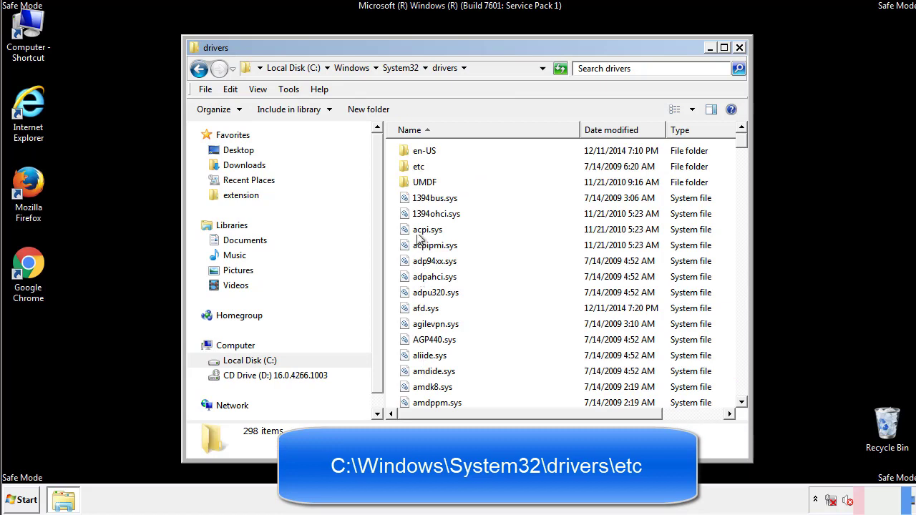
{"action": "double_click", "coordinate": [414, 167]}
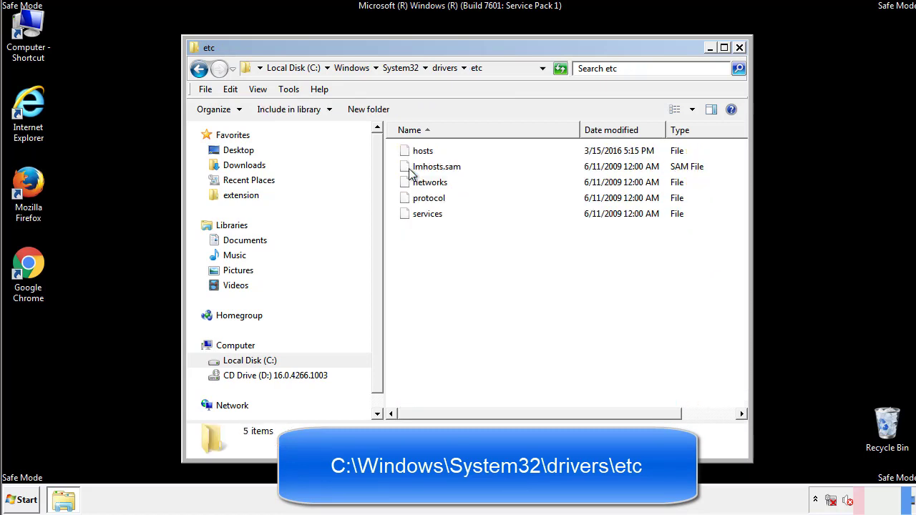
Step: Open the hosts file with Notepad and reposition its window so the whole text is in view
{"action": "double_click", "coordinate": [415, 153]}
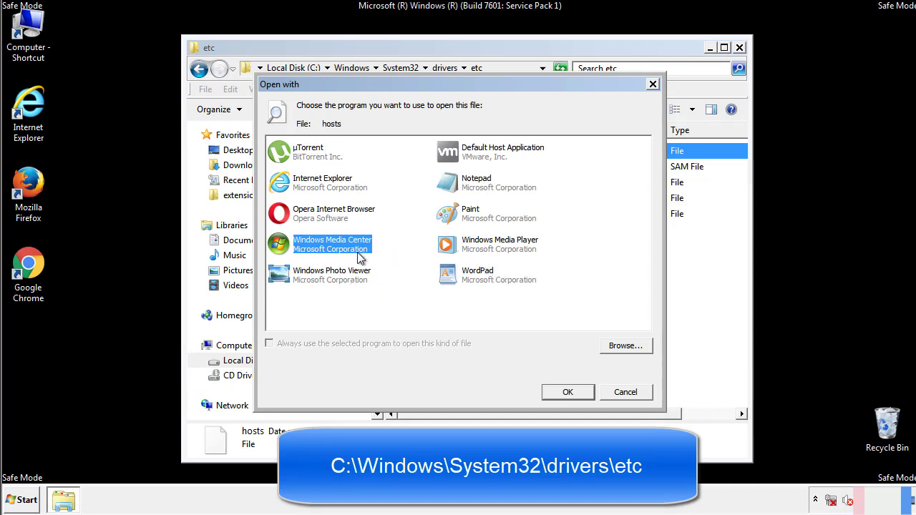
{"action": "left_click", "coordinate": [463, 185]}
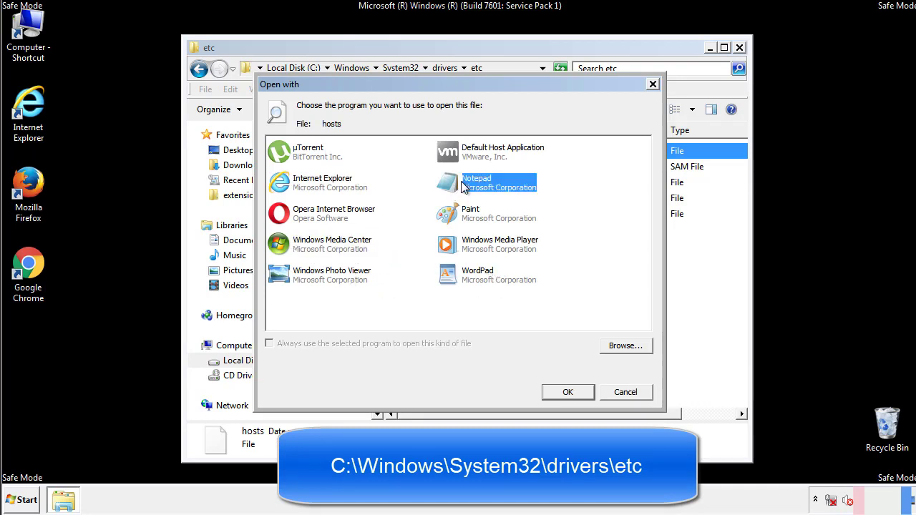
{"action": "left_click", "coordinate": [566, 391]}
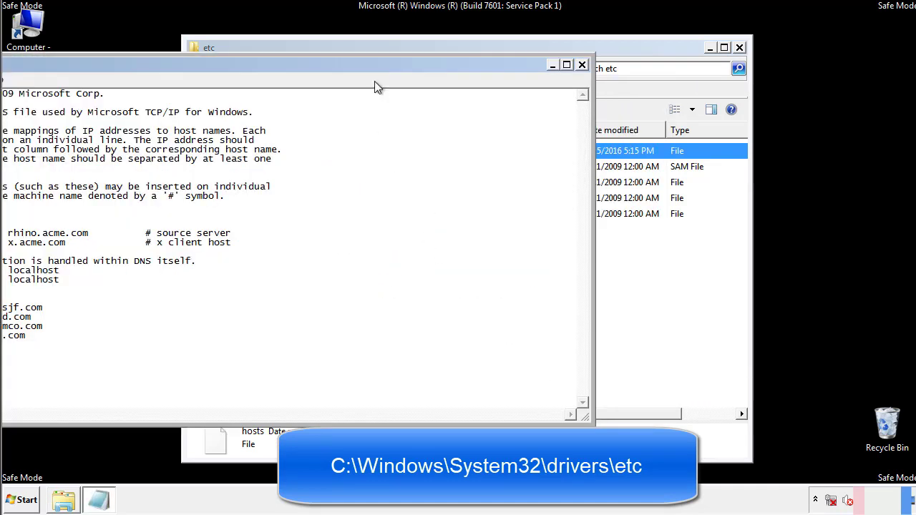
{"action": "left_click_drag", "start_coordinate": [374, 65], "coordinate": [583, 78]}
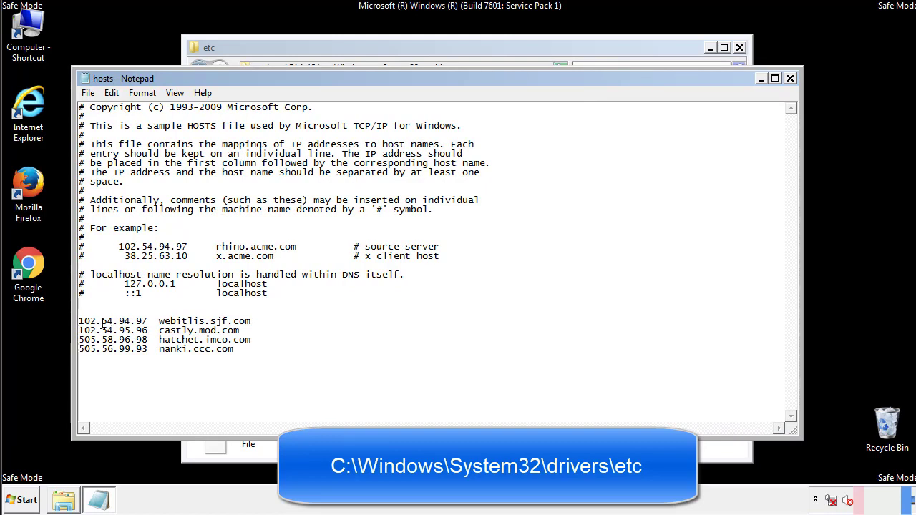
Step: Delete the four added host entries below the localhost lines, save the hosts file and close its folder
{"action": "left_click_drag", "start_coordinate": [256, 351], "coordinate": [80, 311]}
{"action": "key", "text": "Delete"}
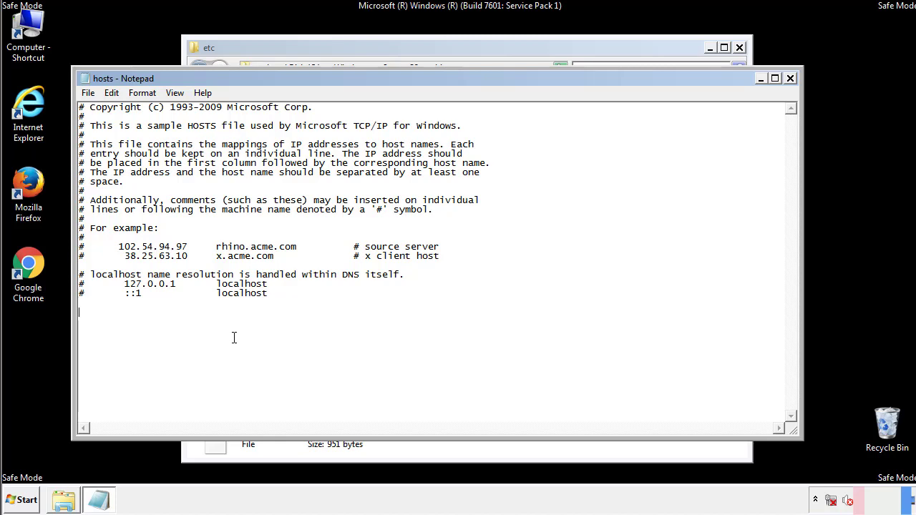
{"action": "left_click", "coordinate": [791, 79]}
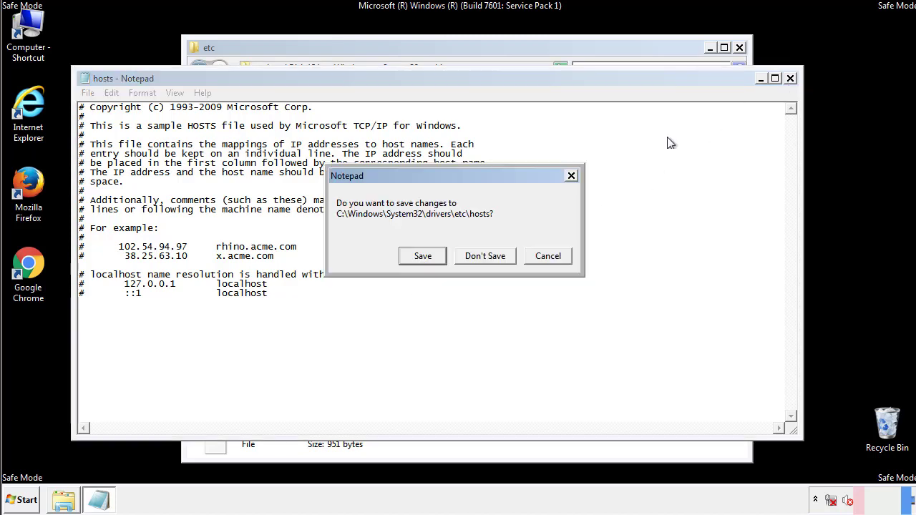
{"action": "left_click", "coordinate": [404, 262]}
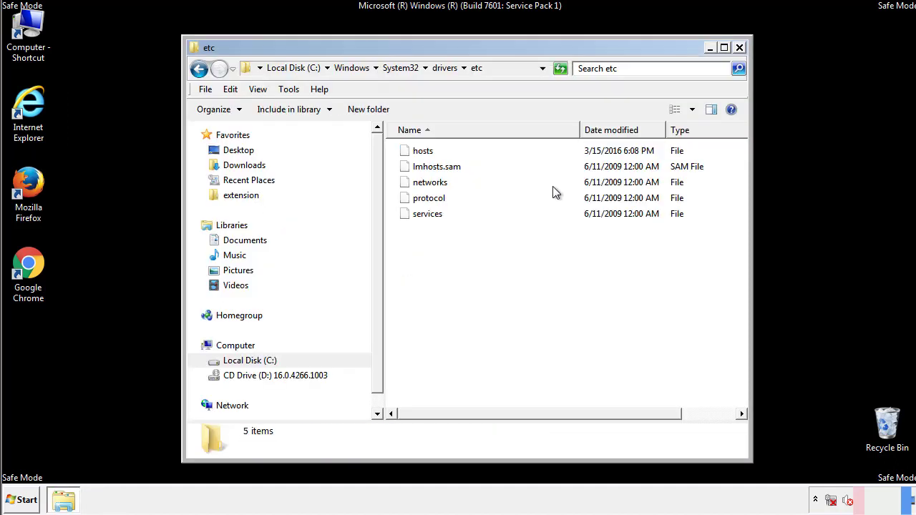
{"action": "left_click", "coordinate": [739, 48]}
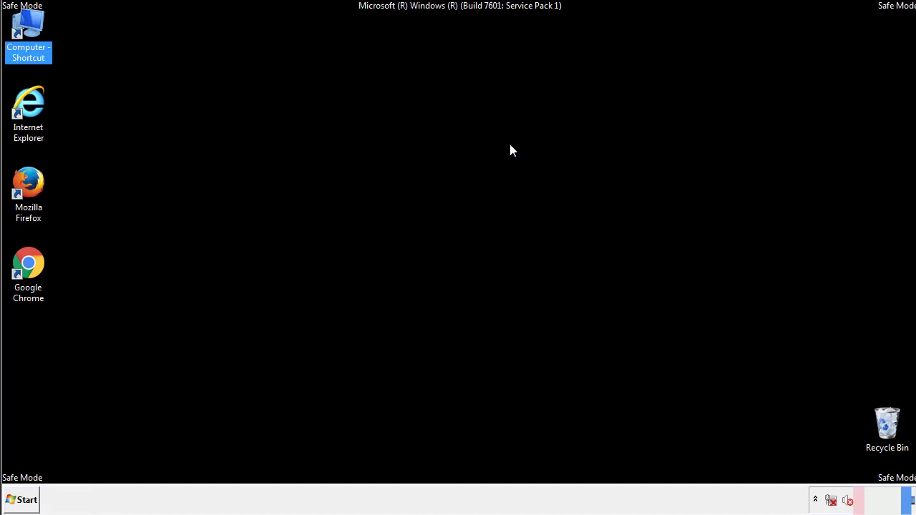
Step: Open the Startup folder from the list of all programs in its own window
{"action": "left_click", "coordinate": [25, 498]}
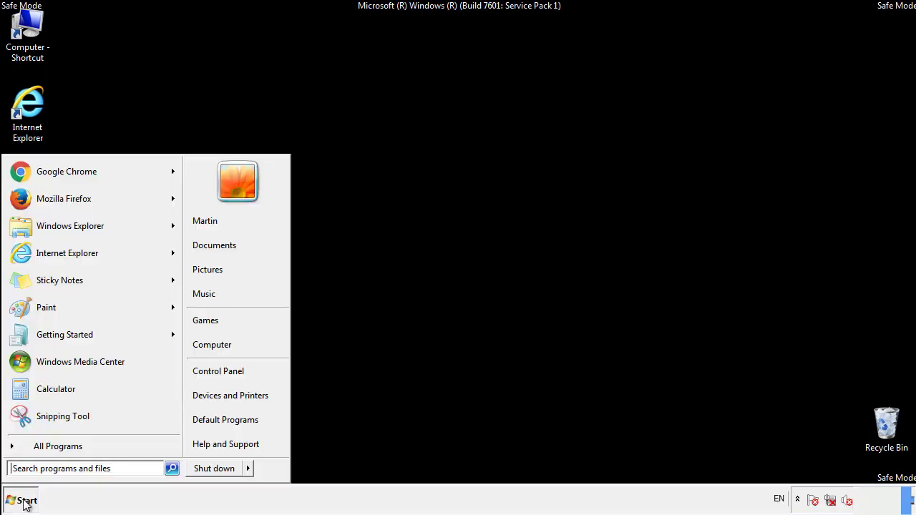
{"action": "left_click", "coordinate": [41, 450]}
{"action": "right_click", "coordinate": [35, 398]}
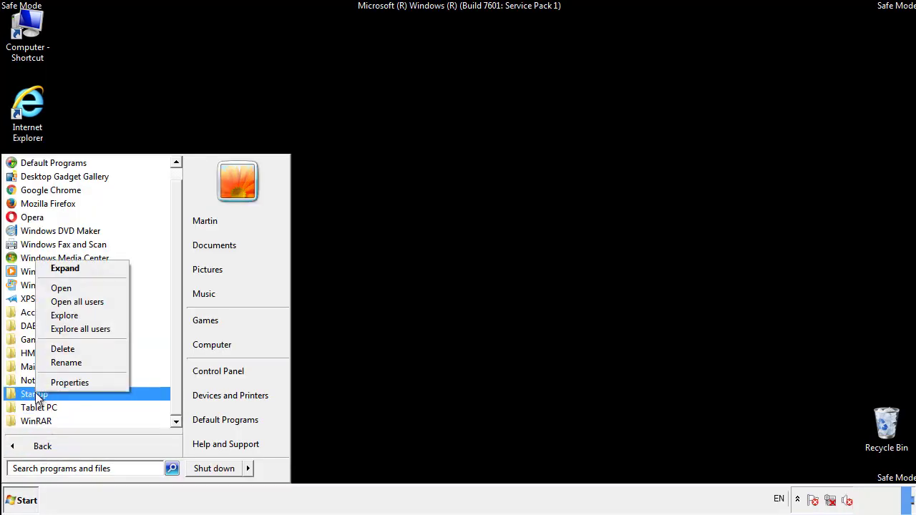
{"action": "left_click", "coordinate": [70, 287]}
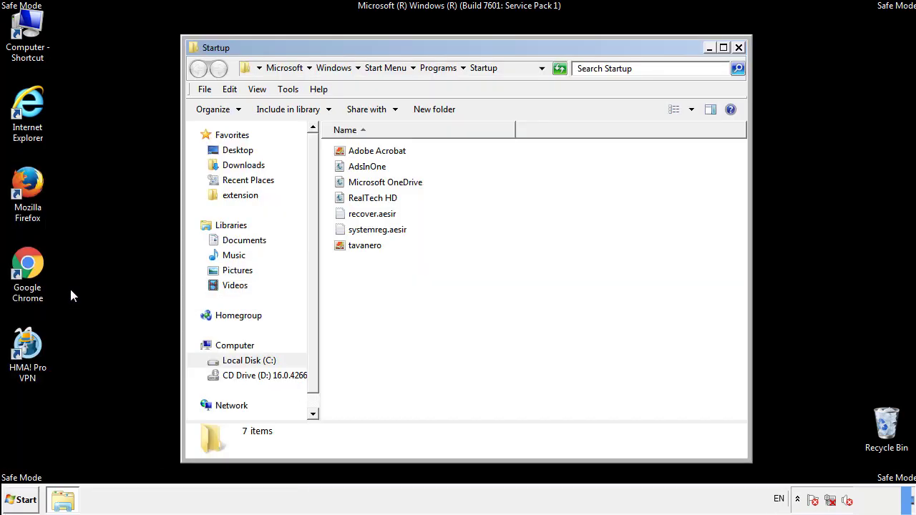
Step: Delete AdsInOne, recover.aesir, systemreg.aesir and tavanero from the Startup folder and close the folder
{"action": "left_click", "coordinate": [374, 170]}
{"action": "left_click", "coordinate": [379, 214], "text": "ctrl"}
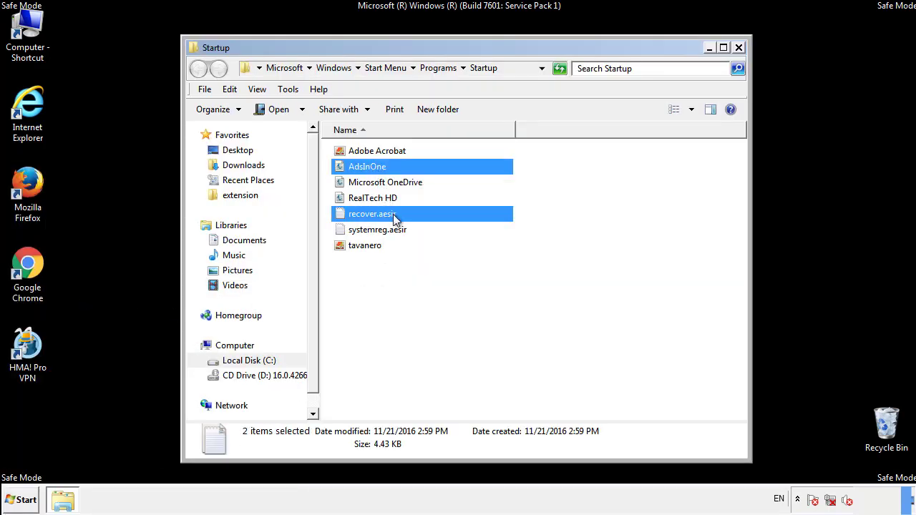
{"action": "left_click", "coordinate": [377, 230], "text": "ctrl"}
{"action": "left_click", "coordinate": [366, 246], "text": "ctrl"}
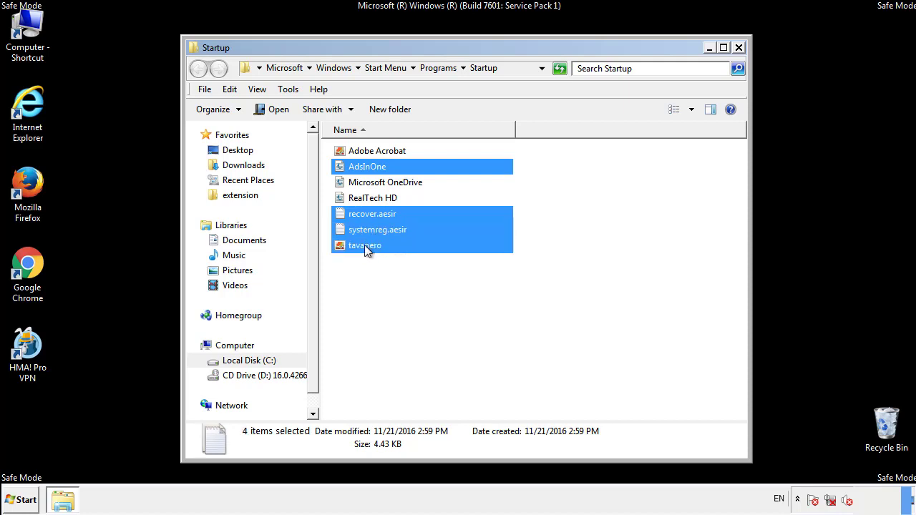
{"action": "right_click", "coordinate": [362, 246]}
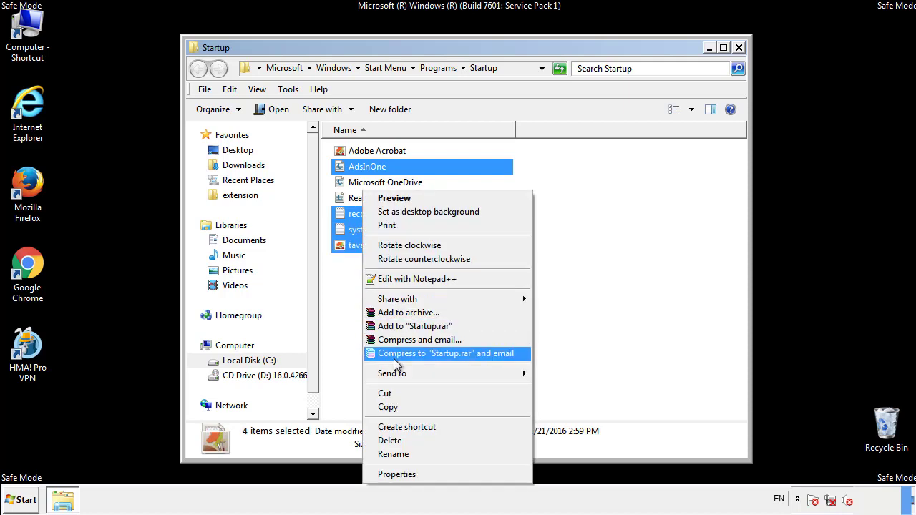
{"action": "left_click", "coordinate": [390, 440]}
{"action": "left_click", "coordinate": [504, 264]}
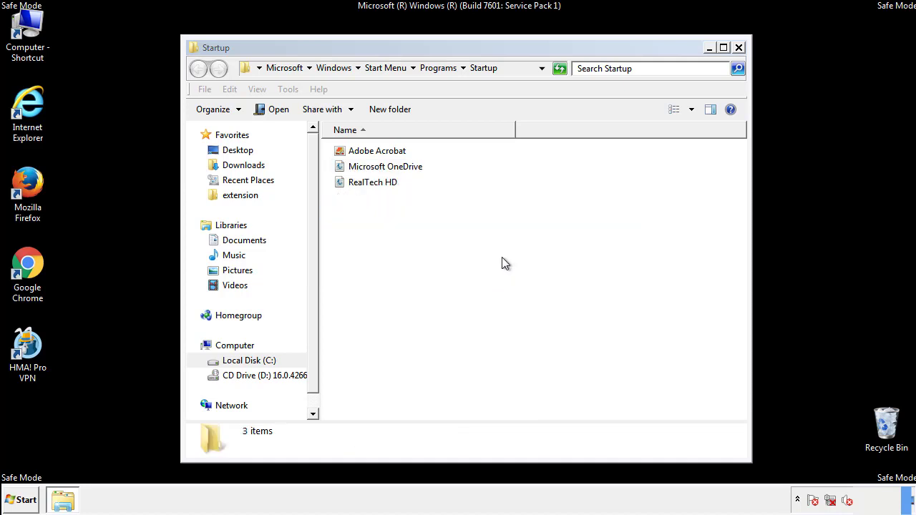
{"action": "left_click", "coordinate": [739, 48]}
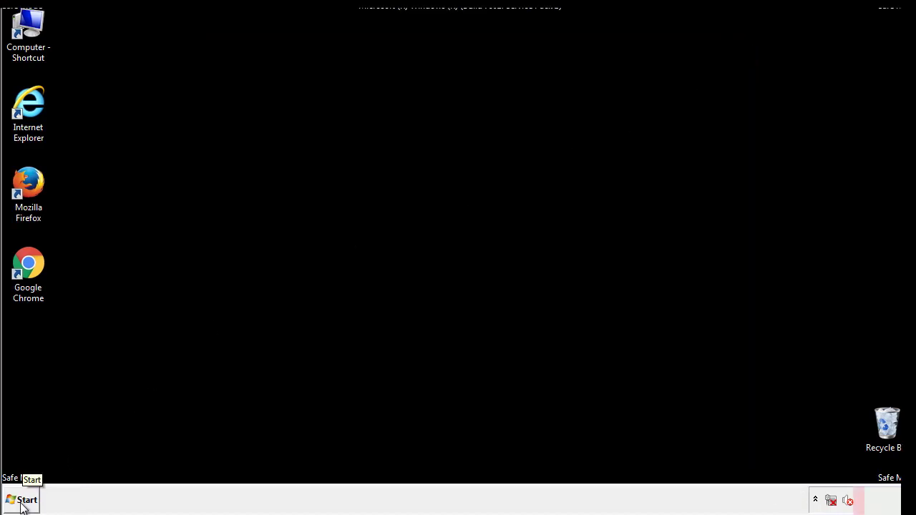
Step: Search for regedit and open the Registry Editor
{"action": "left_click", "coordinate": [21, 504]}
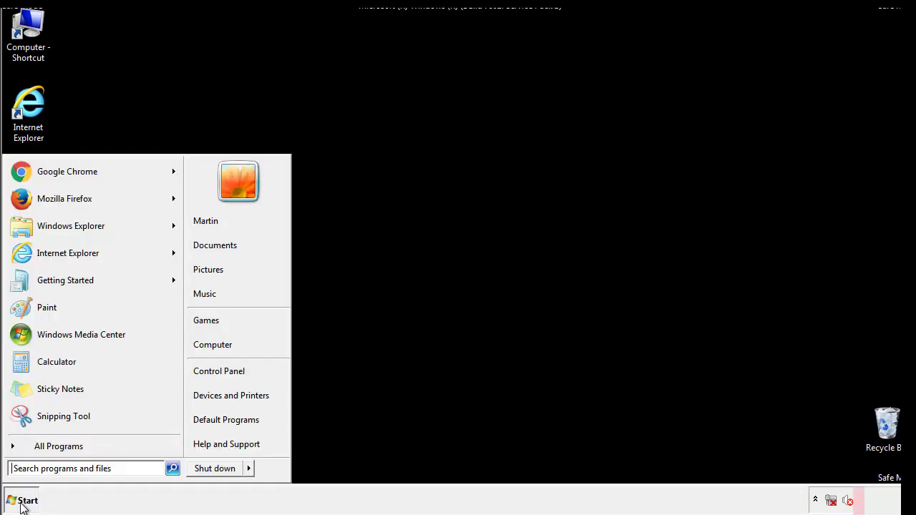
{"action": "left_click", "coordinate": [66, 471]}
{"action": "type", "text": "regedit"}
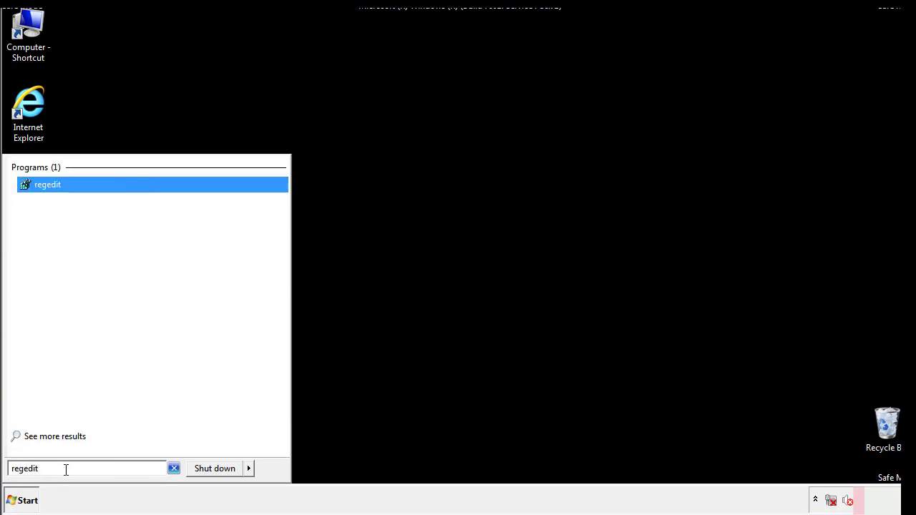
{"action": "key", "text": "Return"}
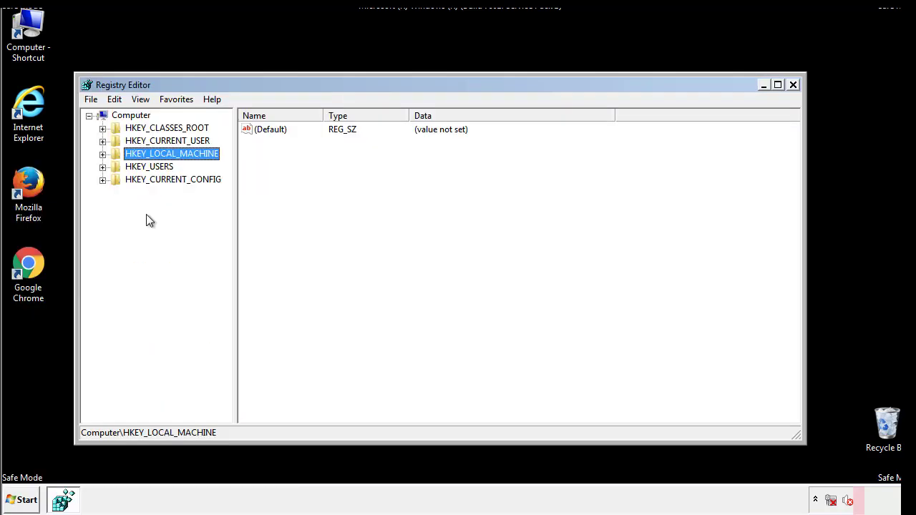
Step: Open the Run key under HKEY_LOCAL_MACHINE\SOFTWARE\Microsoft\Windows\CurrentVersion
{"action": "left_click", "coordinate": [102, 154]}
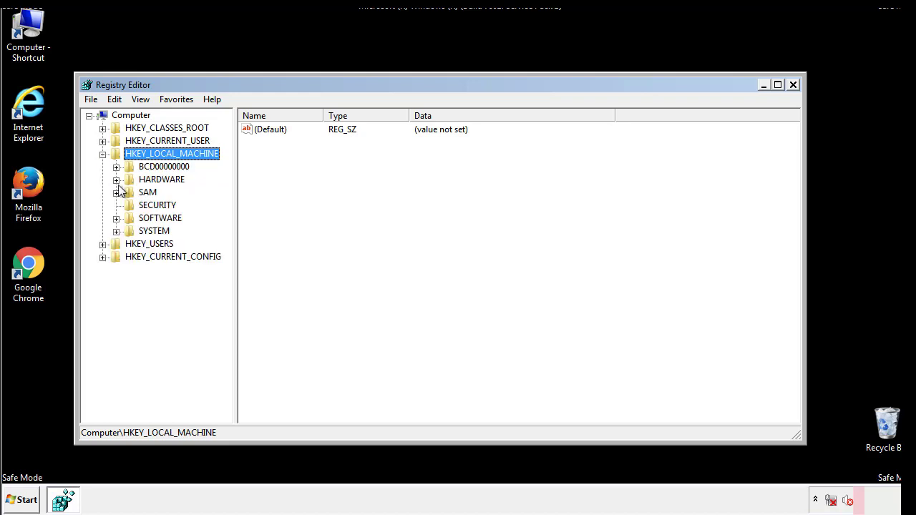
{"action": "left_click", "coordinate": [116, 218]}
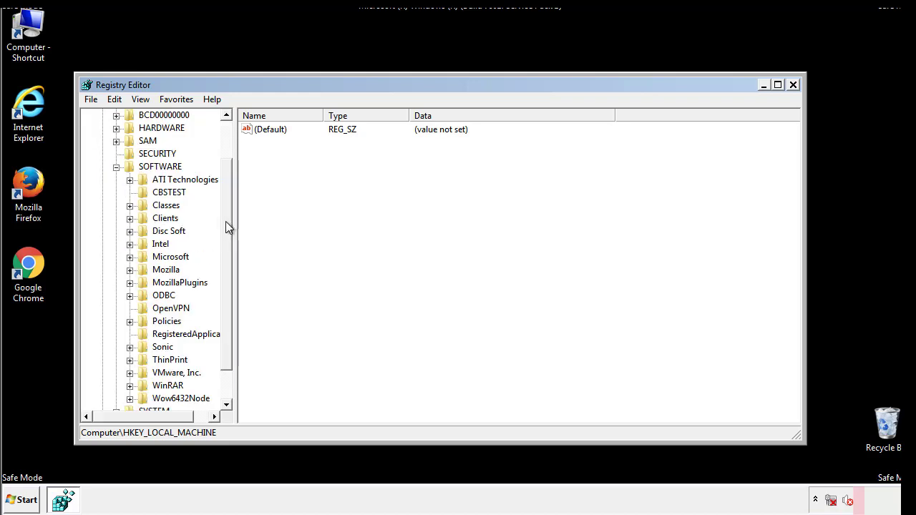
{"action": "left_click_drag", "start_coordinate": [226, 211], "coordinate": [227, 237]}
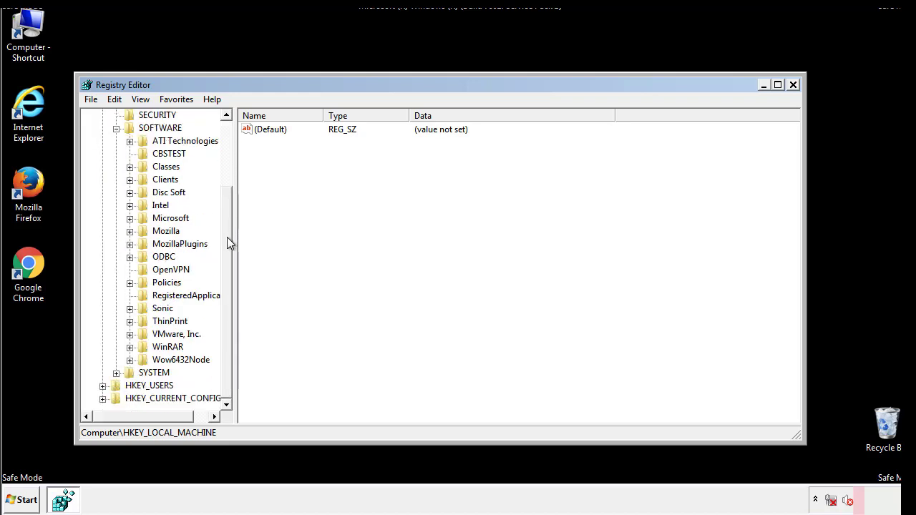
{"action": "left_click", "coordinate": [129, 219]}
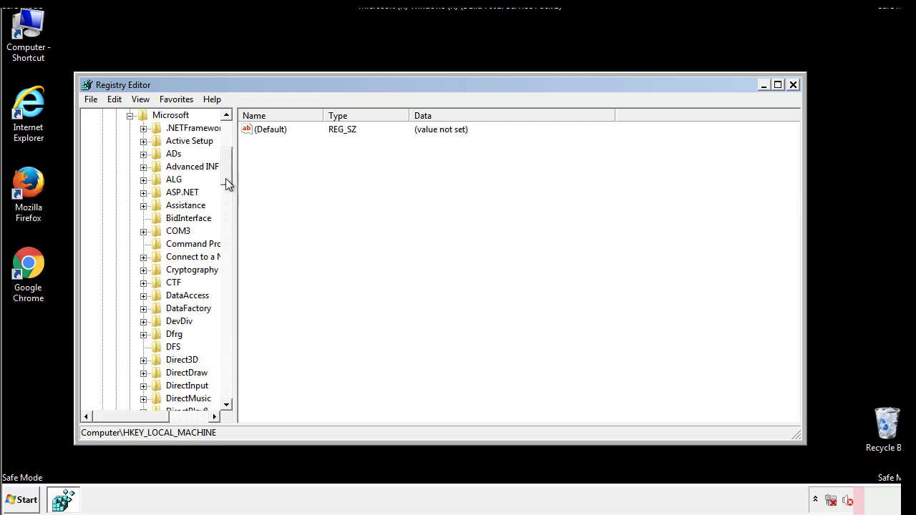
{"action": "left_click_drag", "start_coordinate": [225, 179], "coordinate": [227, 365]}
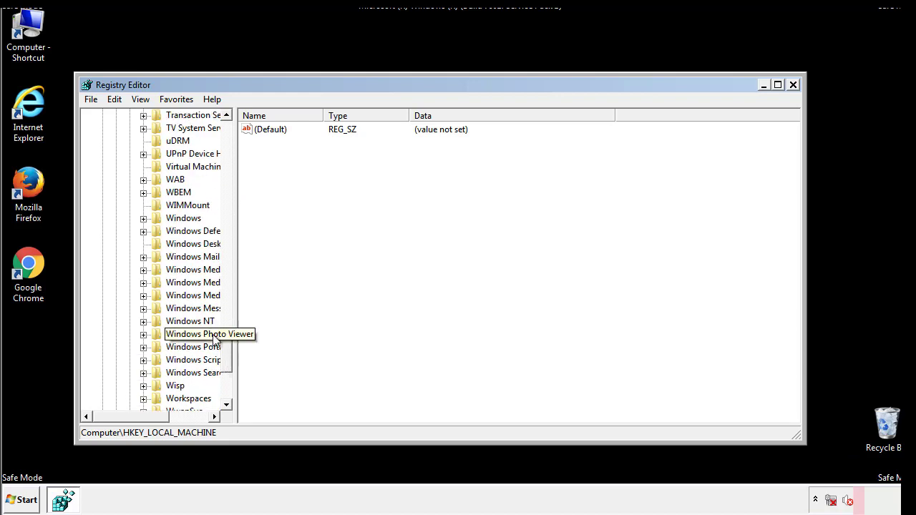
{"action": "left_click", "coordinate": [144, 219]}
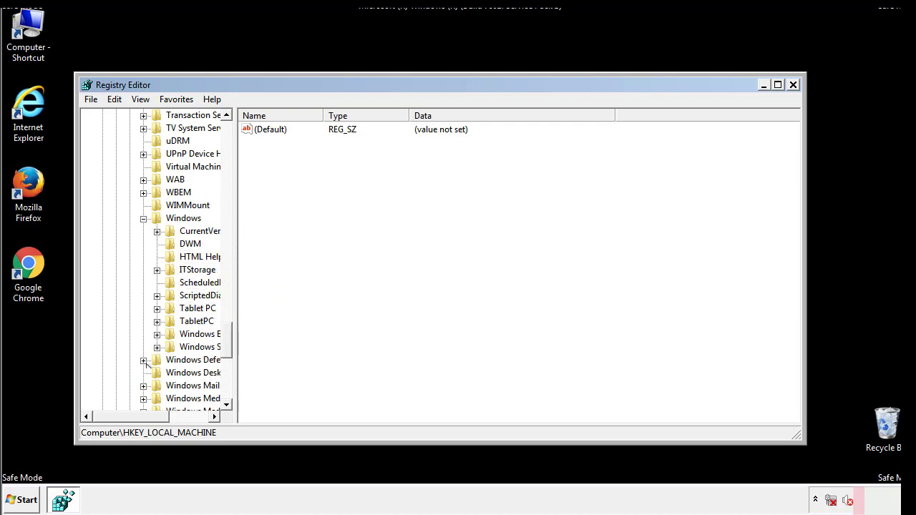
{"action": "left_click_drag", "start_coordinate": [125, 417], "coordinate": [146, 420]}
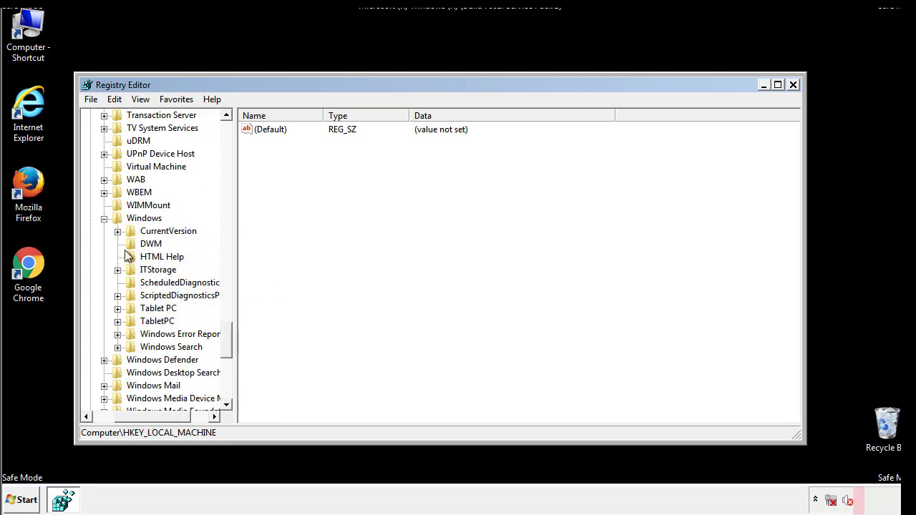
{"action": "left_click", "coordinate": [118, 232]}
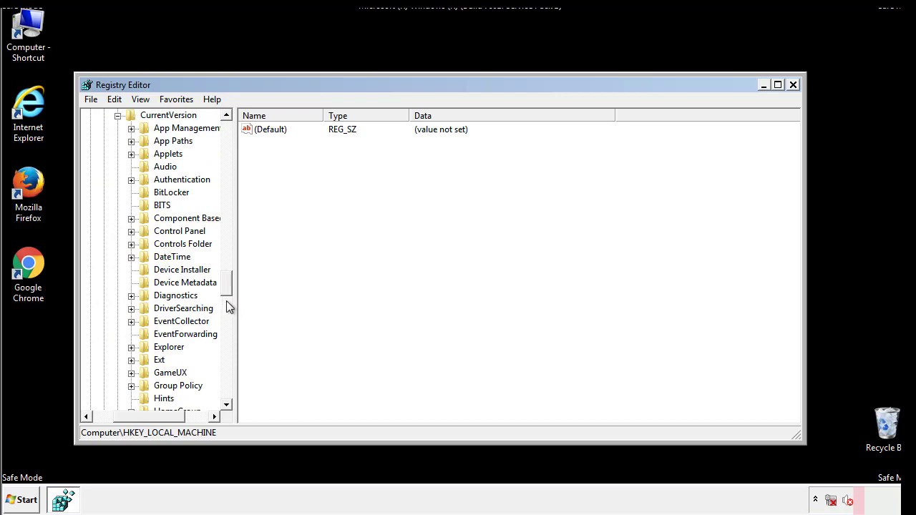
{"action": "left_click_drag", "start_coordinate": [229, 286], "coordinate": [226, 327]}
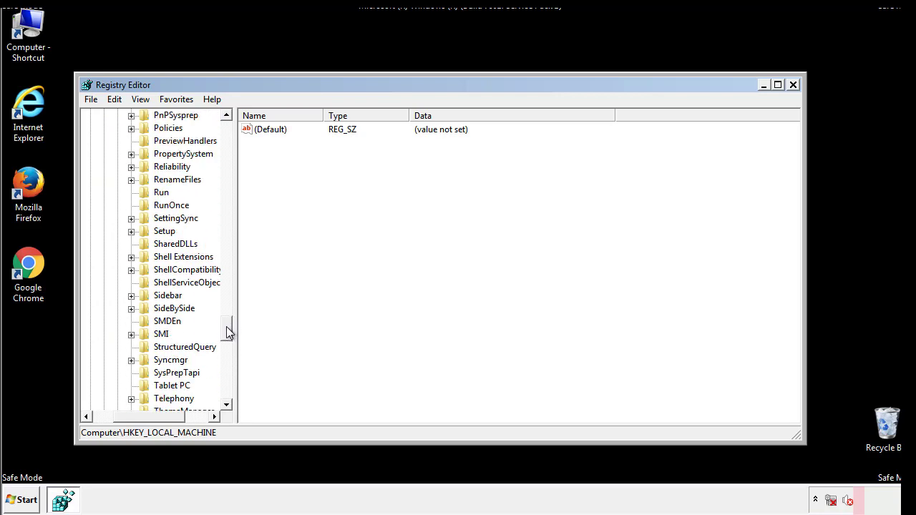
{"action": "left_click", "coordinate": [160, 193]}
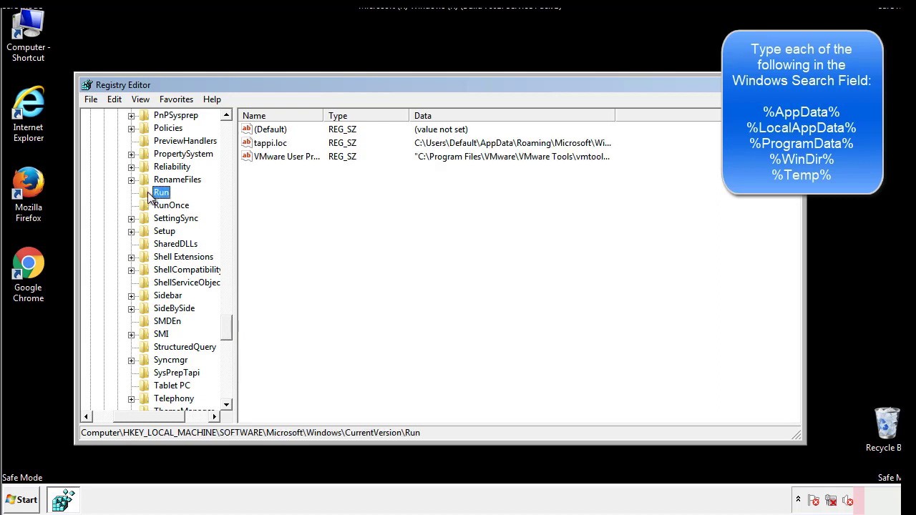
Step: Delete the tappi.loc value from the Run key and confirm its permanent removal
{"action": "right_click", "coordinate": [266, 145]}
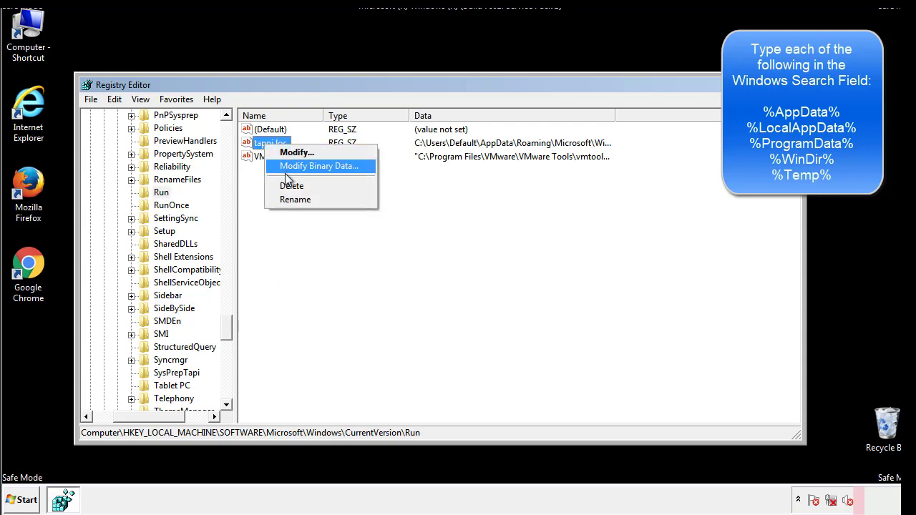
{"action": "left_click", "coordinate": [284, 184]}
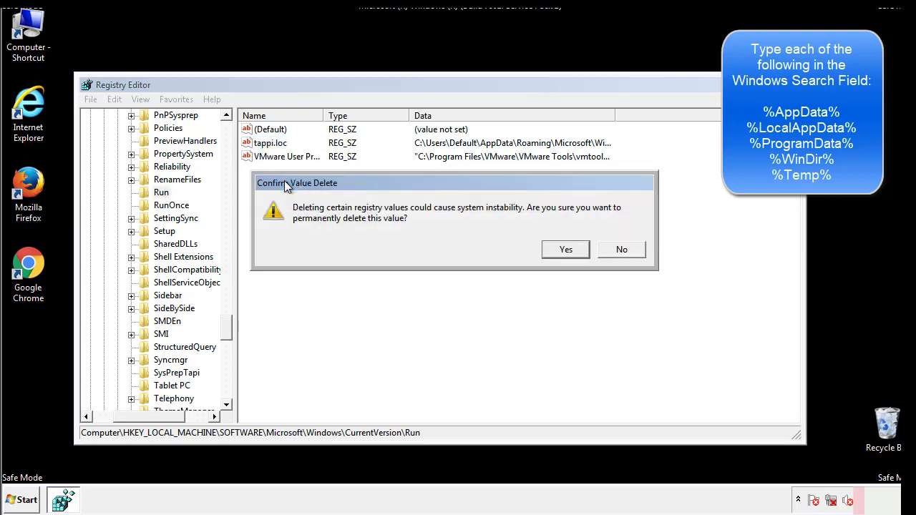
{"action": "left_click", "coordinate": [562, 250]}
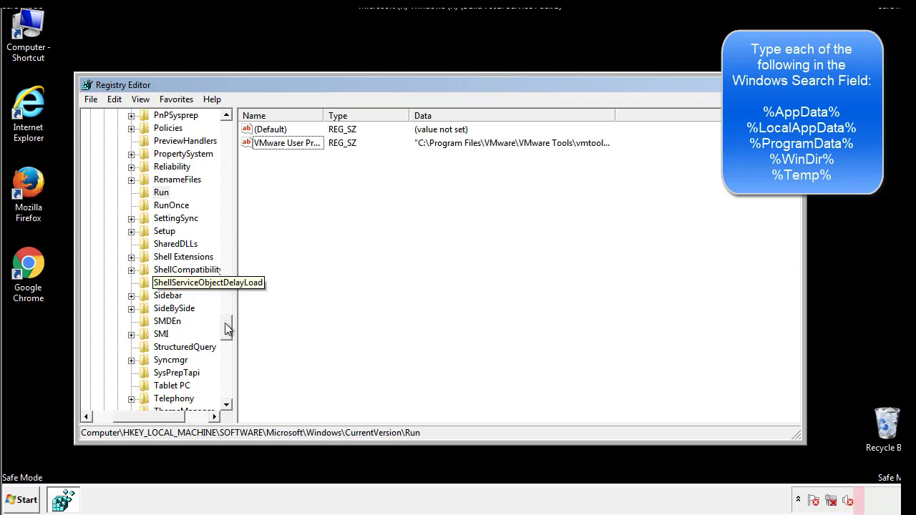
Step: Return to the start of the registry tree and collapse the HKEY_LOCAL_MACHINE branch
{"action": "left_click_drag", "start_coordinate": [226, 328], "coordinate": [224, 396]}
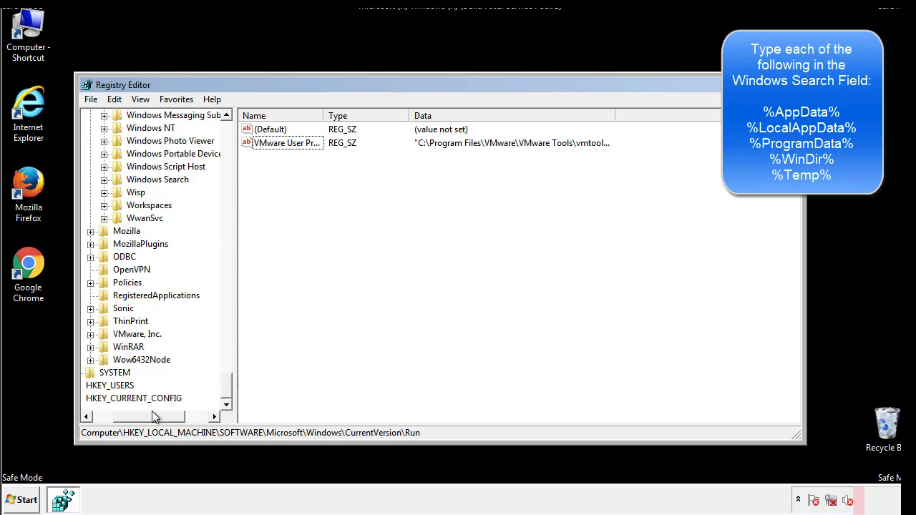
{"action": "left_click_drag", "start_coordinate": [151, 410], "coordinate": [124, 418]}
{"action": "left_click_drag", "start_coordinate": [226, 386], "coordinate": [233, 136]}
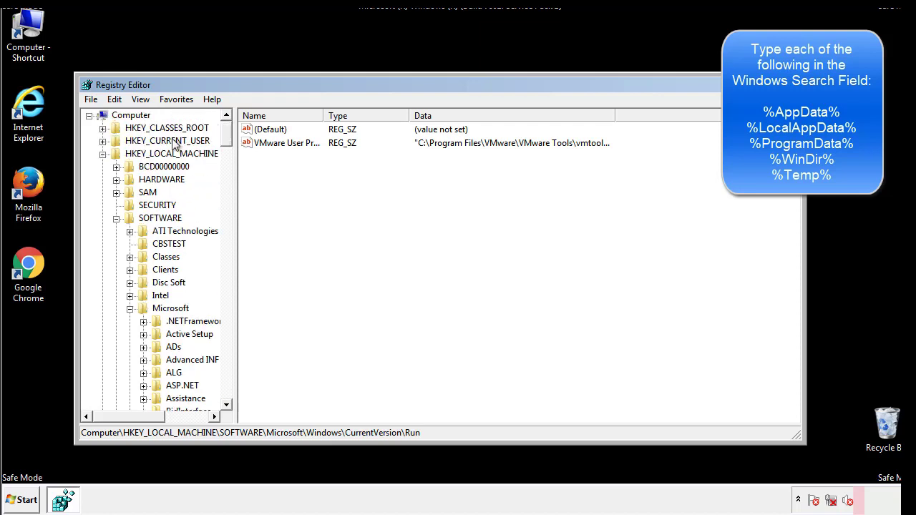
{"action": "left_click", "coordinate": [103, 154]}
Step: Open the Run key under HKEY_CURRENT_USER\Software\Microsoft\Windows\CurrentVersion and check its values for suspicious entries
{"action": "left_click", "coordinate": [102, 141]}
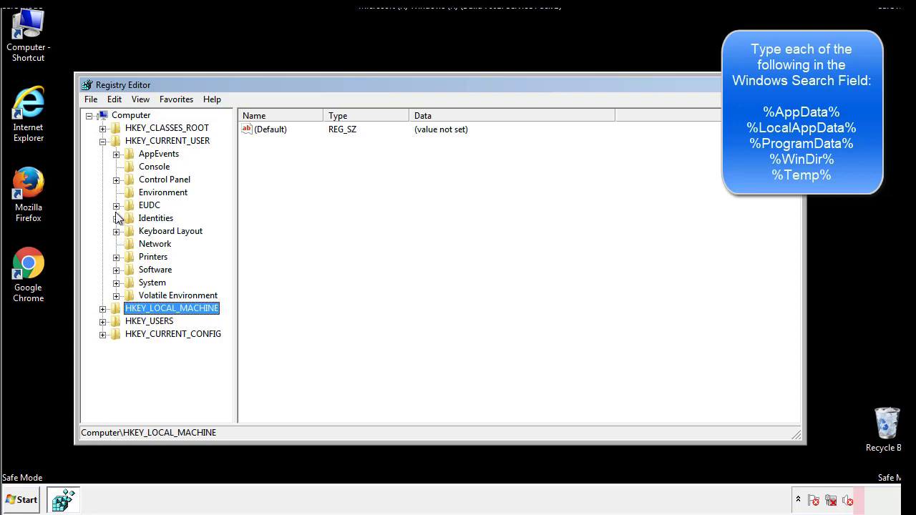
{"action": "left_click", "coordinate": [116, 269]}
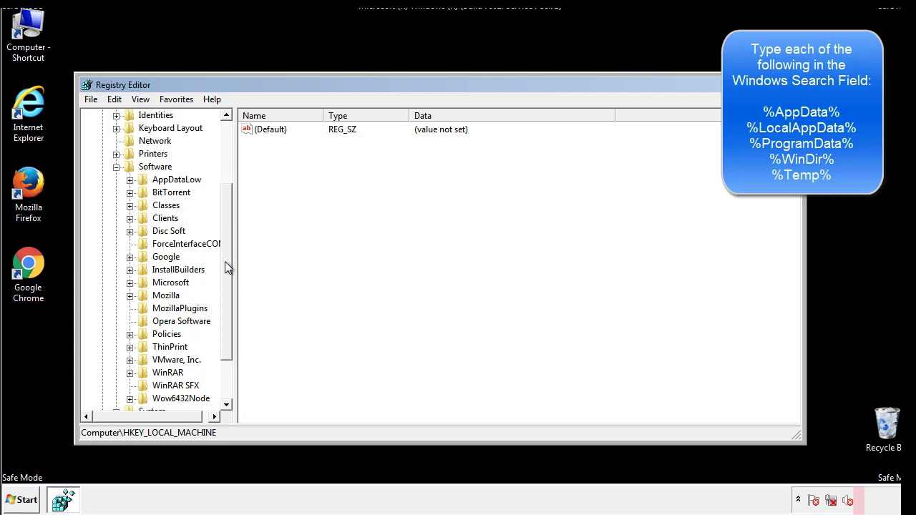
{"action": "left_click_drag", "start_coordinate": [224, 261], "coordinate": [225, 276]}
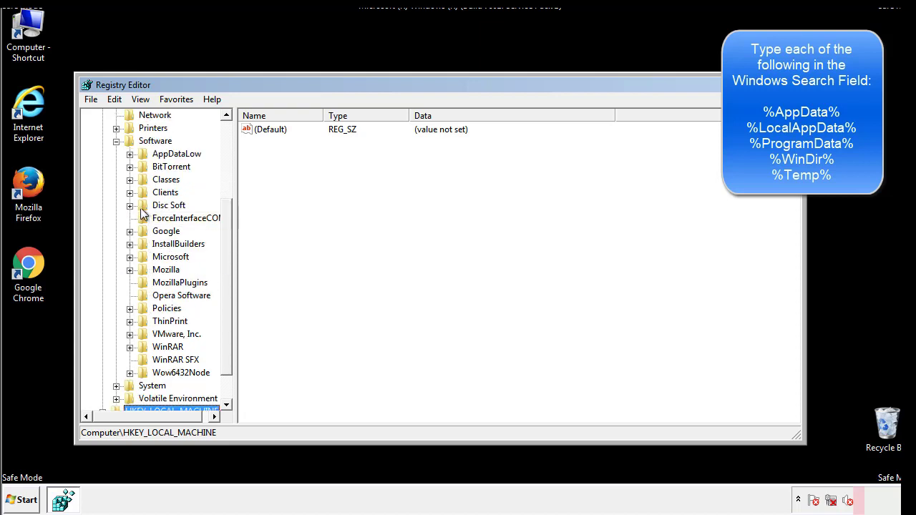
{"action": "left_click", "coordinate": [129, 258]}
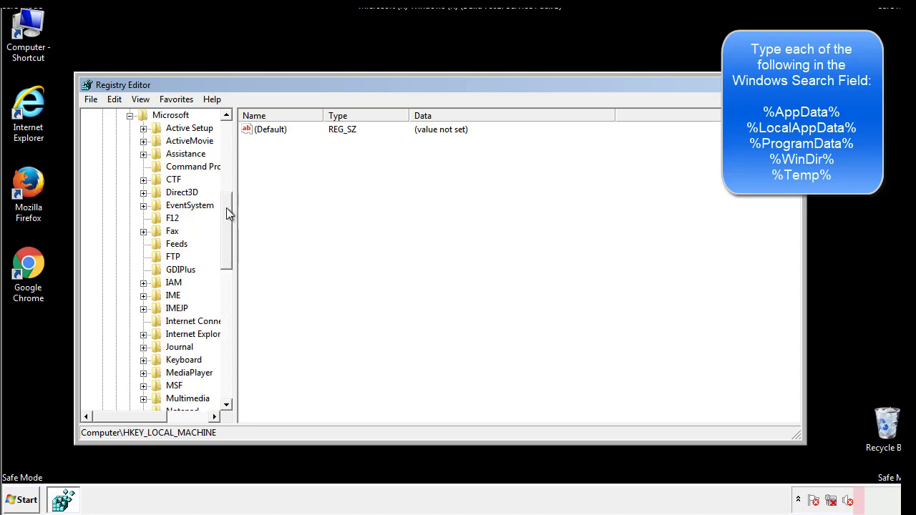
{"action": "left_click_drag", "start_coordinate": [226, 207], "coordinate": [226, 298]}
{"action": "left_click", "coordinate": [144, 244]}
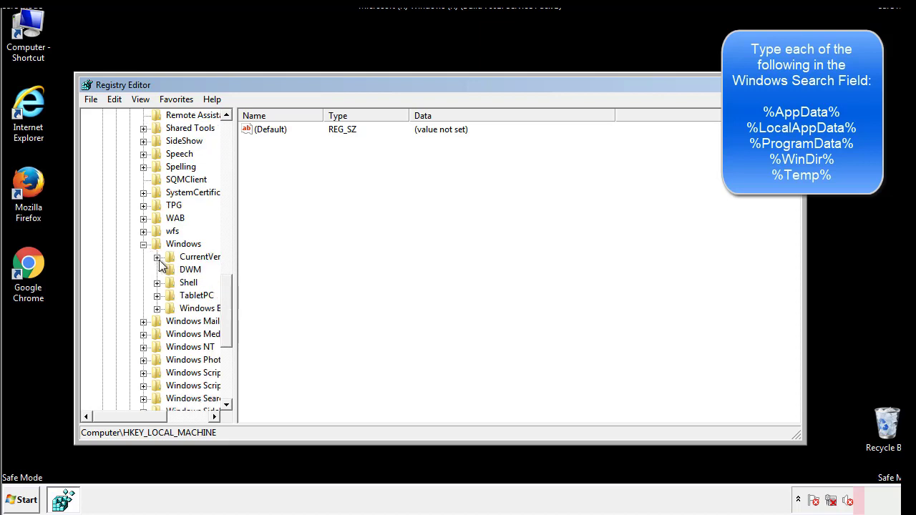
{"action": "left_click", "coordinate": [157, 257]}
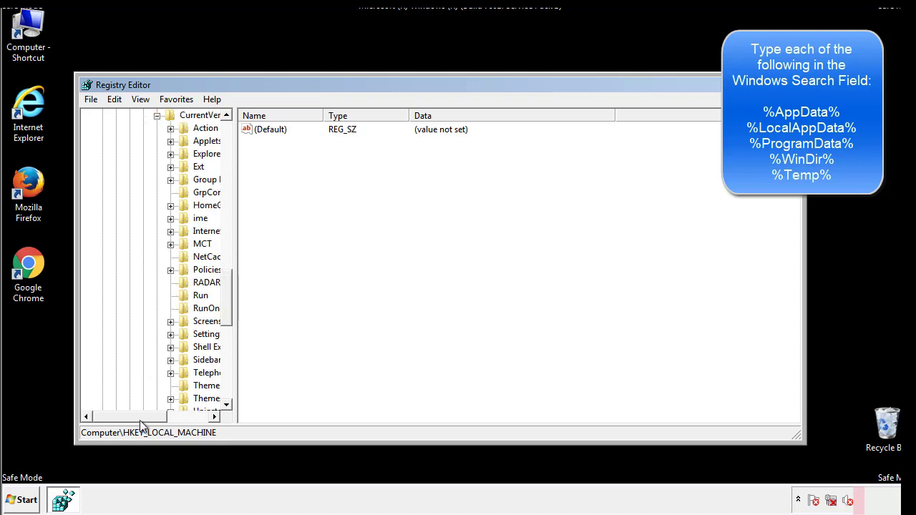
{"action": "left_click_drag", "start_coordinate": [139, 420], "coordinate": [165, 418]}
{"action": "left_click", "coordinate": [158, 295]}
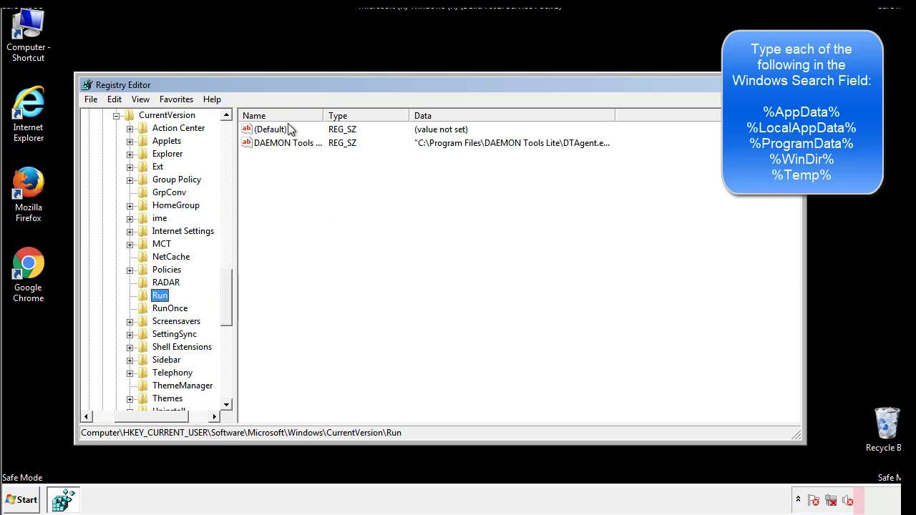
{"action": "left_click", "coordinate": [419, 171]}
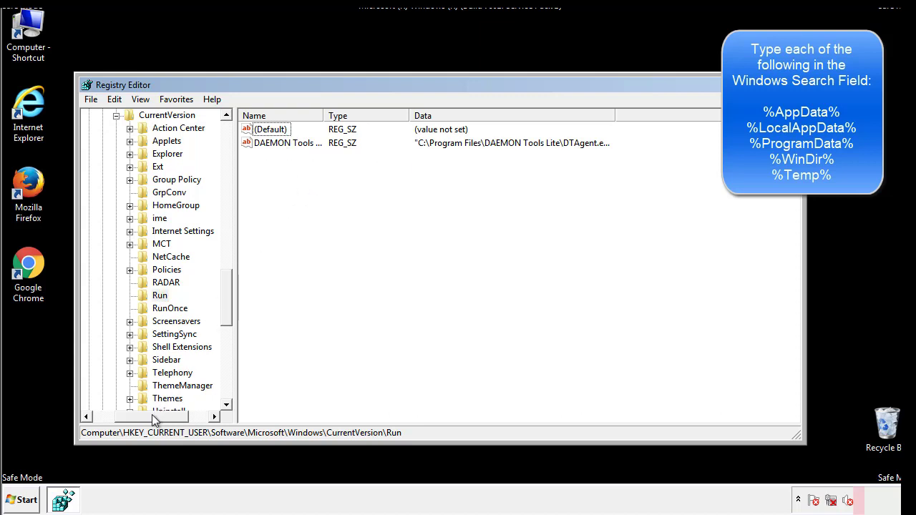
Step: Collapse the Windows key under HKEY_CURRENT_USER\Software\Microsoft and search the registry for %temp%
{"action": "left_click_drag", "start_coordinate": [152, 419], "coordinate": [131, 417]}
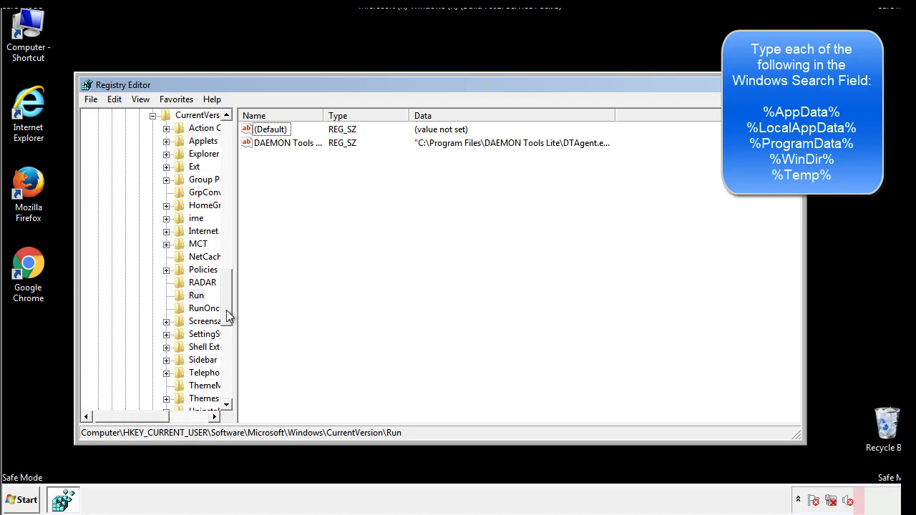
{"action": "left_click_drag", "start_coordinate": [228, 315], "coordinate": [229, 267]}
{"action": "left_click", "coordinate": [141, 335]}
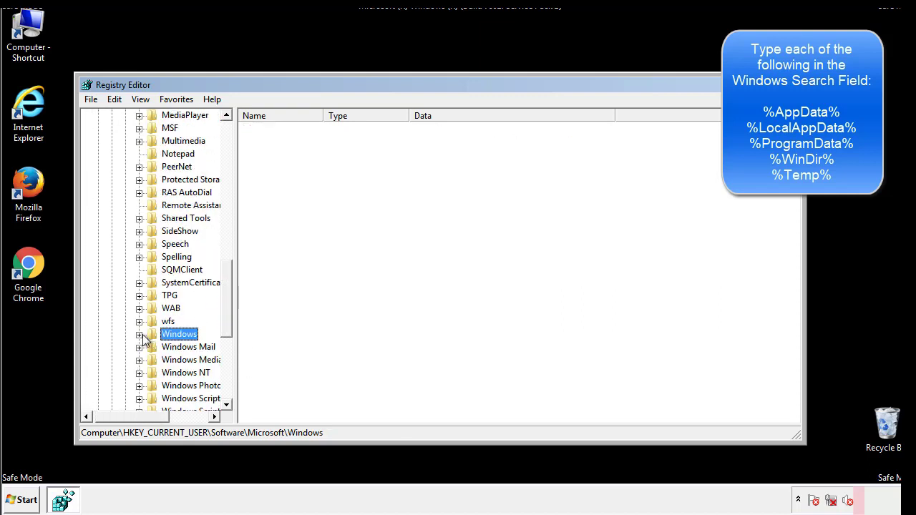
{"action": "left_click_drag", "start_coordinate": [231, 317], "coordinate": [230, 159]}
{"action": "left_click", "coordinate": [121, 102]}
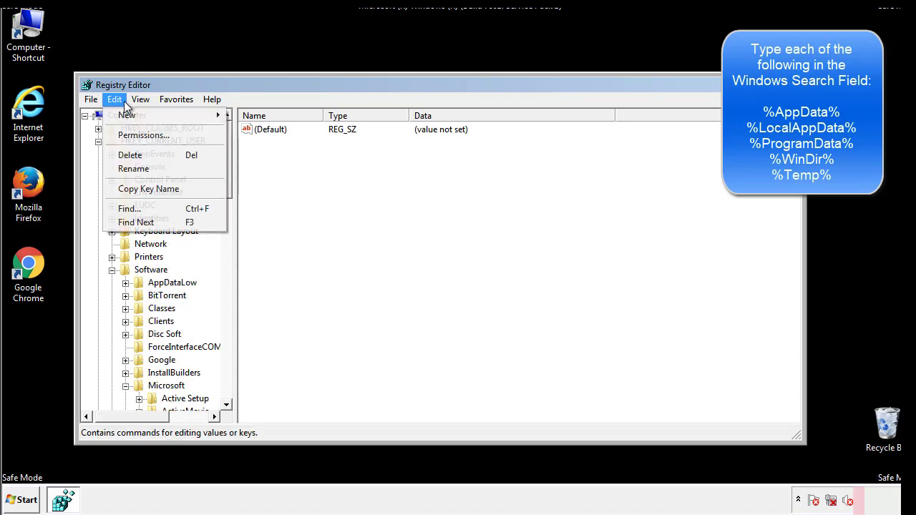
{"action": "left_click", "coordinate": [129, 209]}
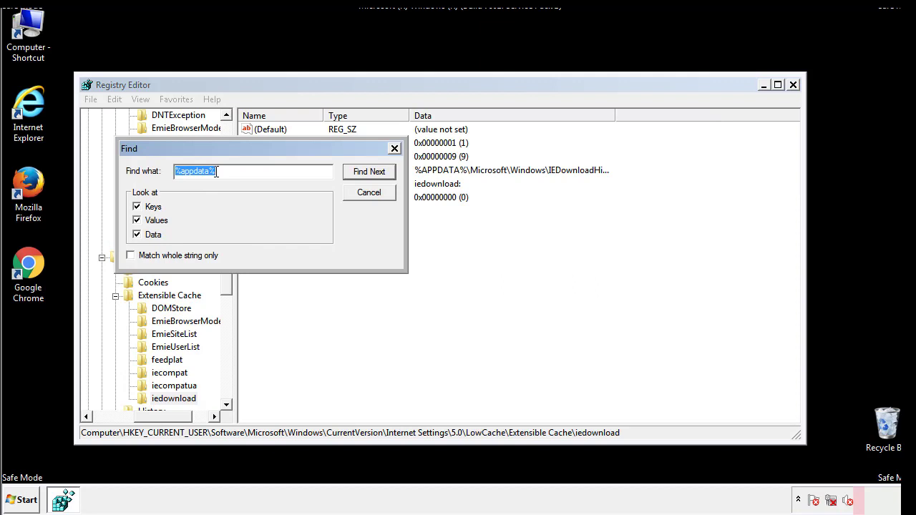
{"action": "type", "text": "%temp%"}
{"action": "key", "text": "Return"}
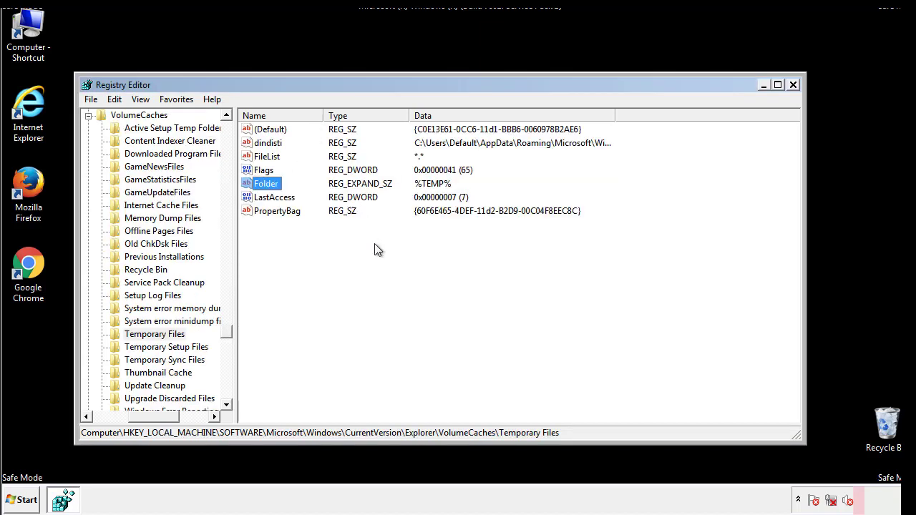
Step: Delete all values in the Temporary Files key under VolumeCaches and close the Registry Editor
{"action": "left_click_drag", "start_coordinate": [294, 229], "coordinate": [259, 135]}
{"action": "right_click", "coordinate": [258, 129]}
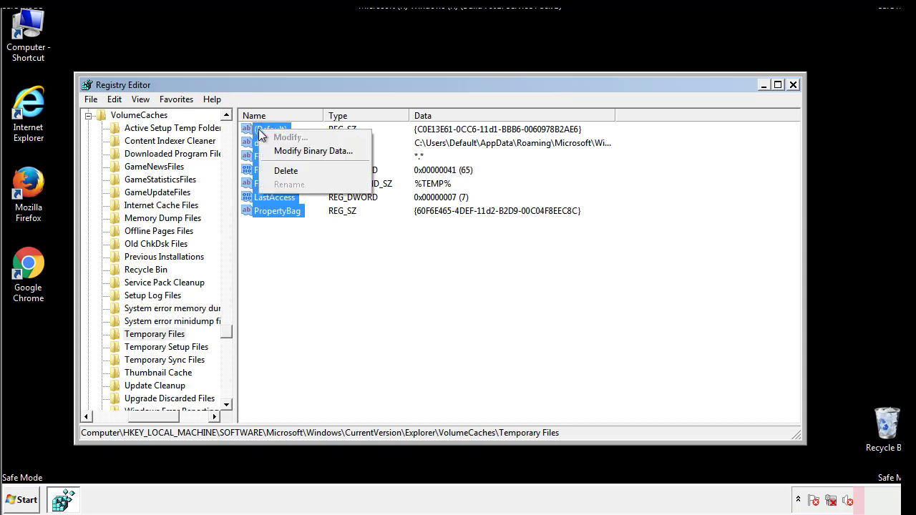
{"action": "left_click", "coordinate": [281, 175]}
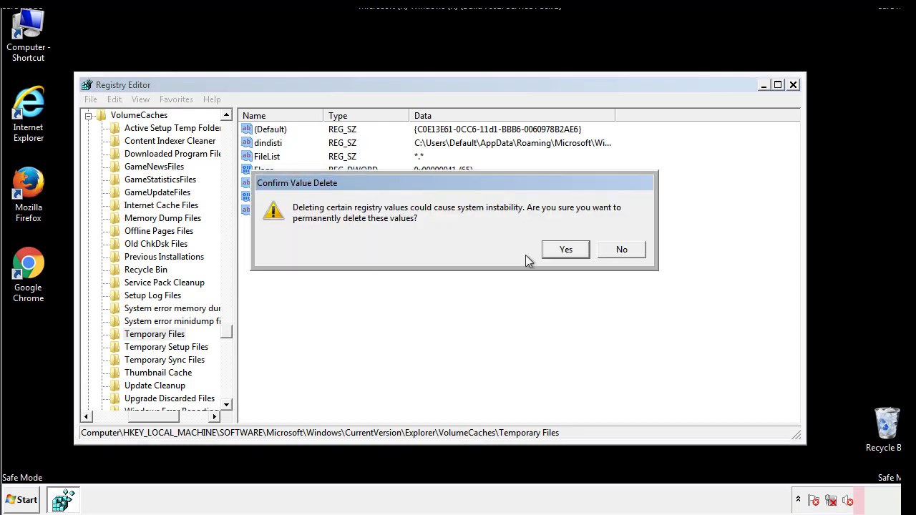
{"action": "left_click", "coordinate": [584, 249]}
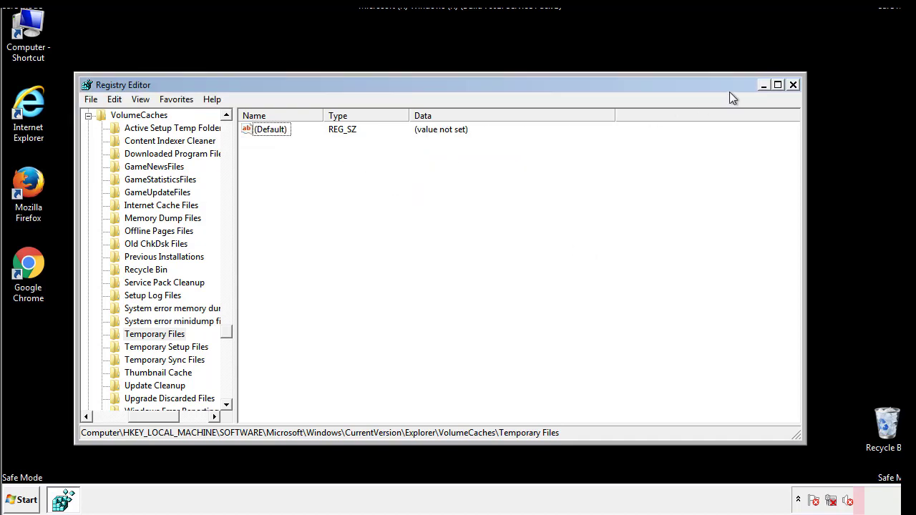
{"action": "left_click", "coordinate": [795, 86]}
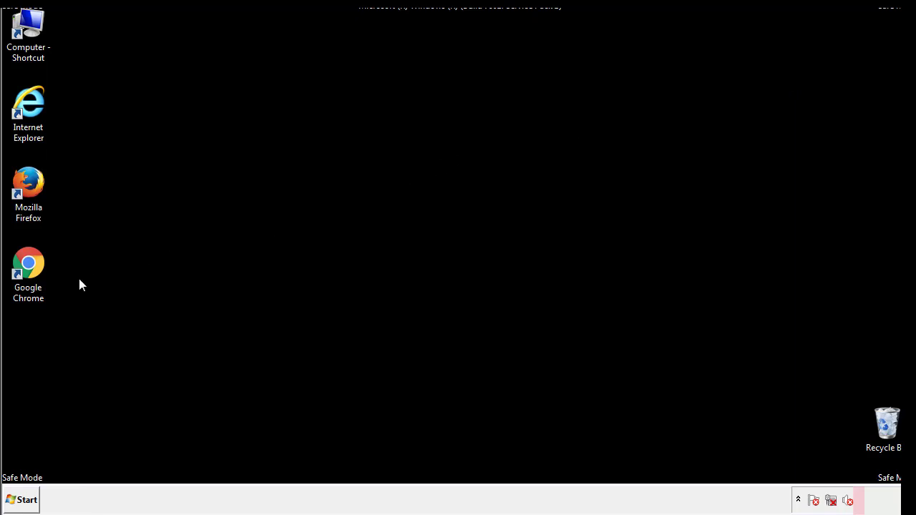
Step: Search for msconfig and open the System Configuration utility
{"action": "left_click", "coordinate": [18, 503]}
{"action": "left_click", "coordinate": [50, 468]}
{"action": "type", "text": "ms"}
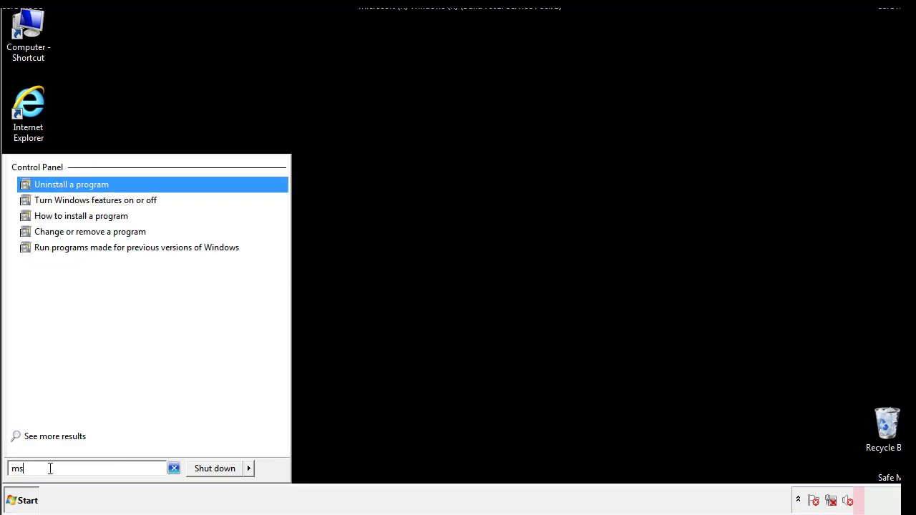
{"action": "type", "text": "conf"}
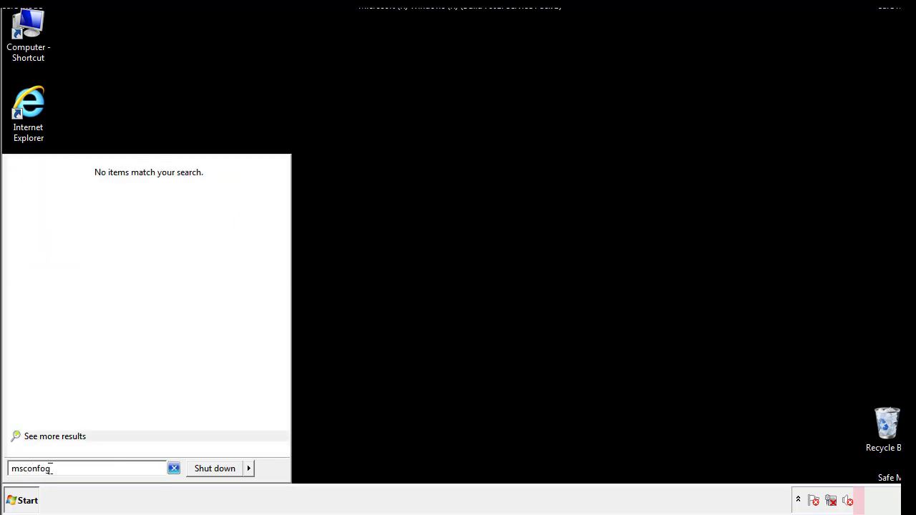
{"action": "type", "text": "ig"}
{"action": "key", "text": "Return"}
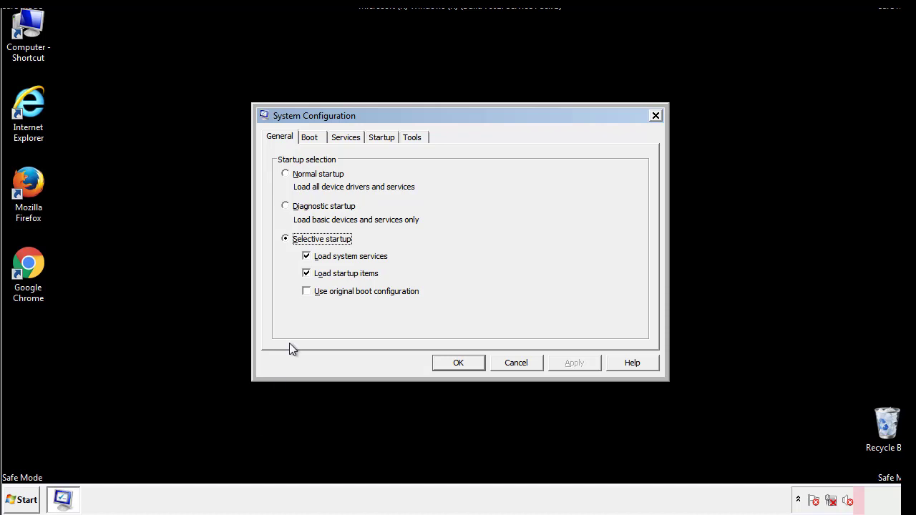
Step: Turn off the Safe boot option for Windows 7, apply the change and restart the computer
{"action": "left_click", "coordinate": [309, 137]}
{"action": "left_click", "coordinate": [288, 275]}
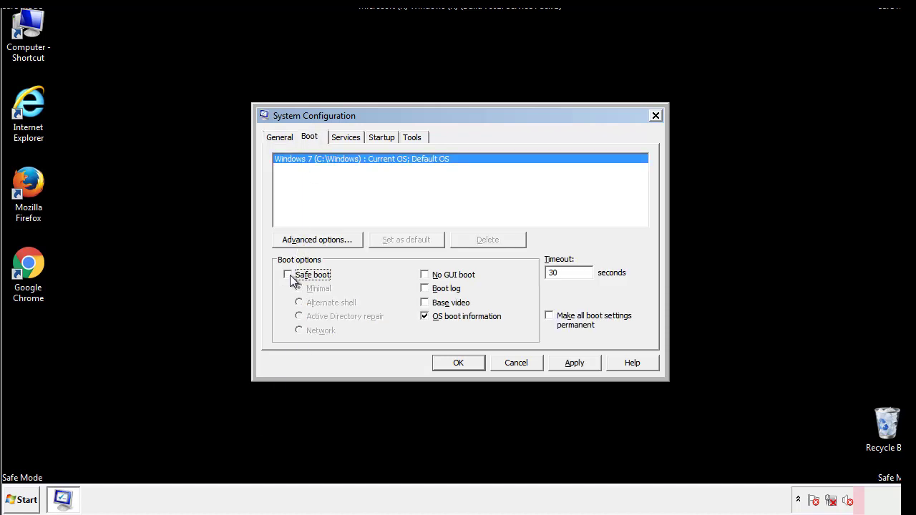
{"action": "left_click", "coordinate": [576, 364]}
{"action": "left_click", "coordinate": [473, 363]}
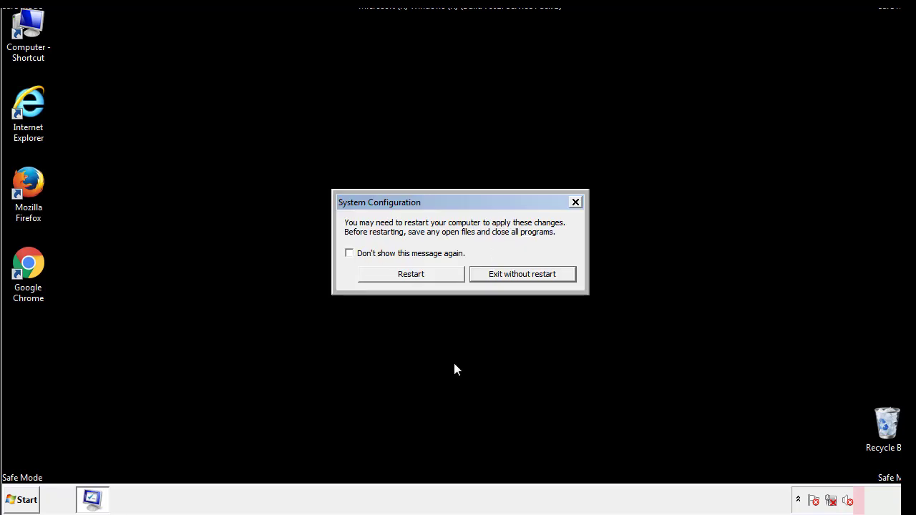
{"action": "left_click", "coordinate": [425, 278]}
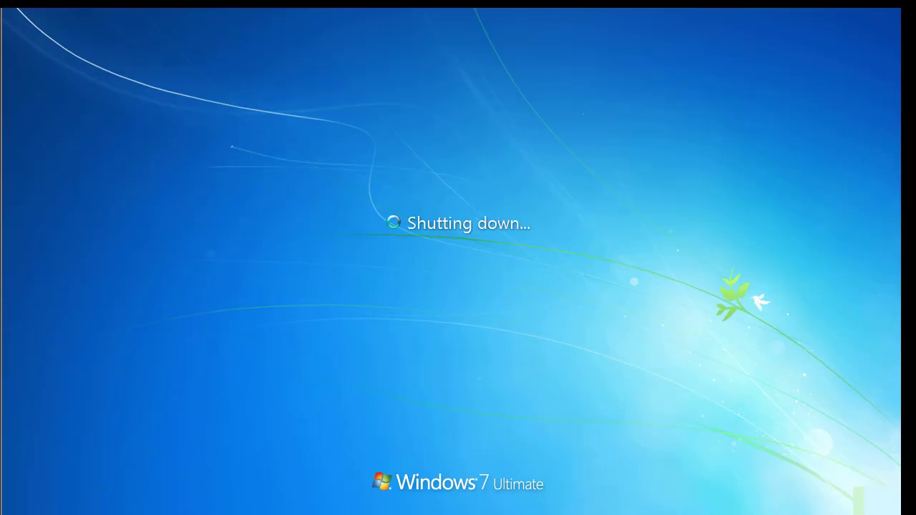